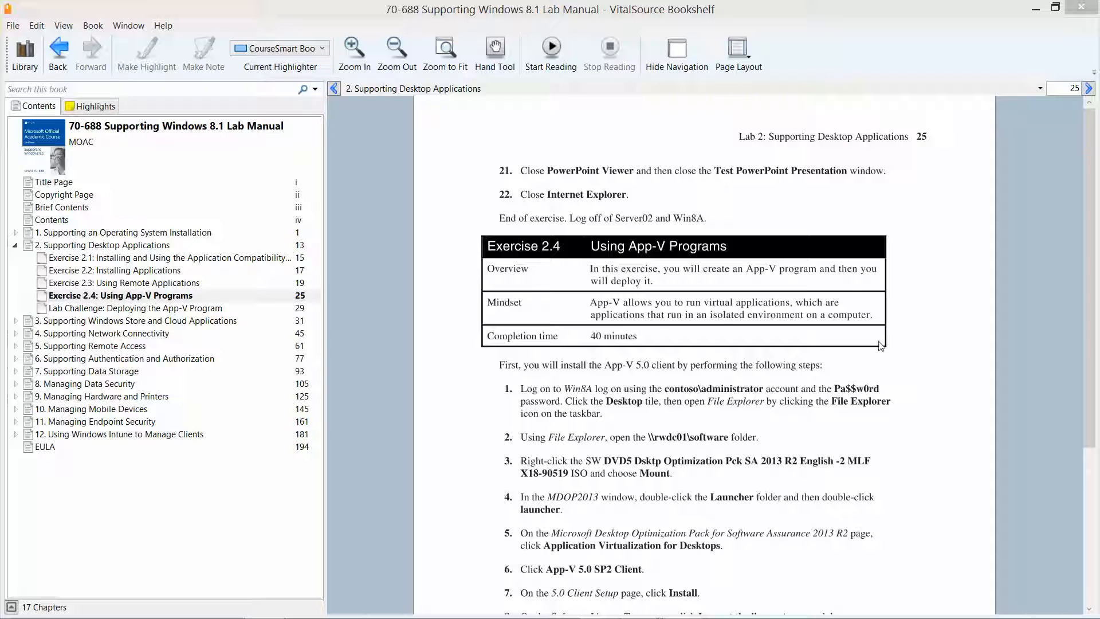
# Step: After reviewing Exercise 2.4 on page 25, minimize VitalSource Bookshelf to show the desktop
pyautogui.click(1038, 7)
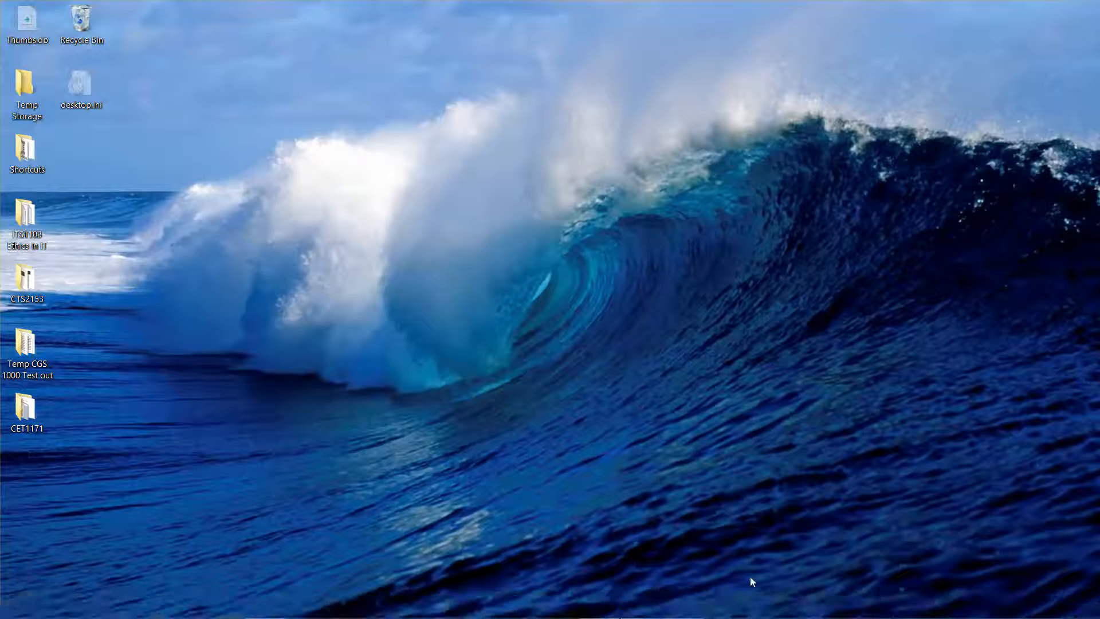
# Step: Switch to the Win8A virtual machine and reach its desktop from the Start screen
pyautogui.moveTo(638, 605)
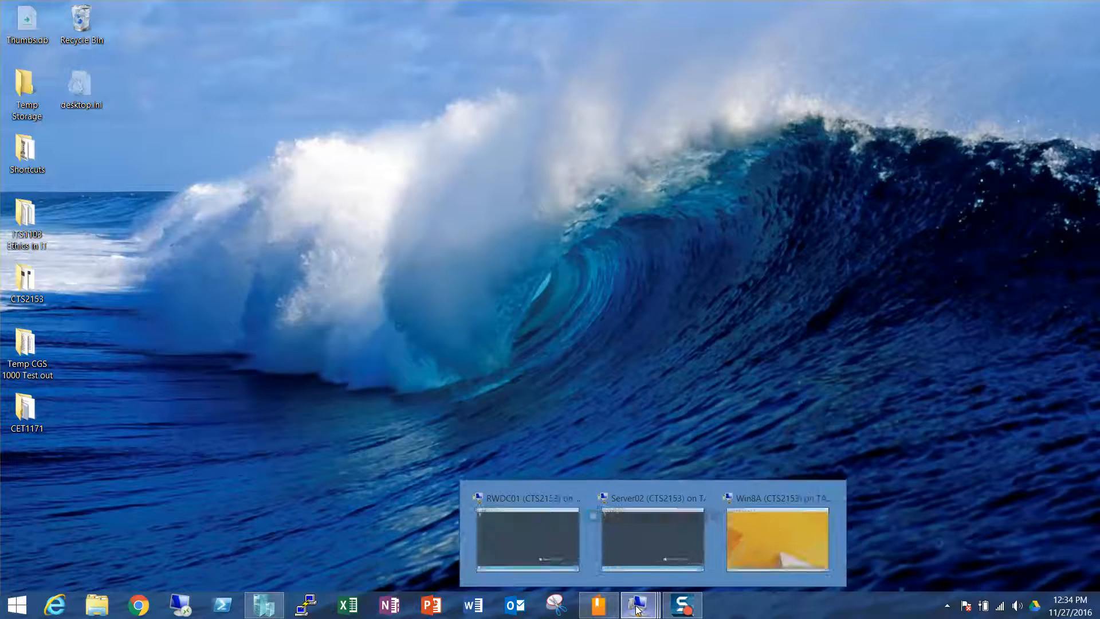
pyautogui.click(778, 513)
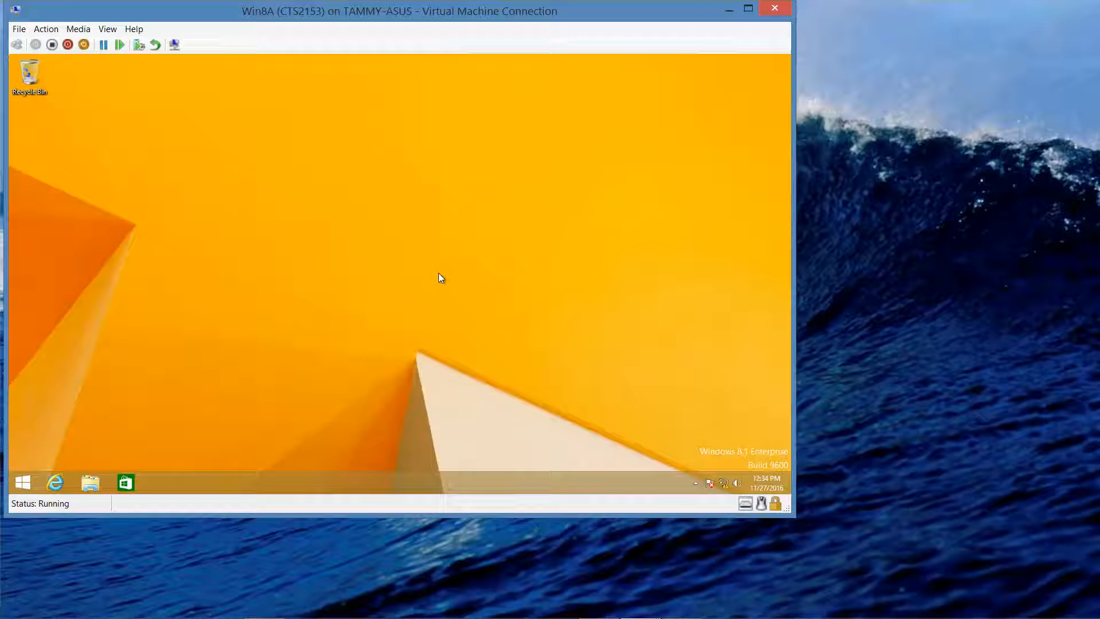
pyautogui.click(21, 485)
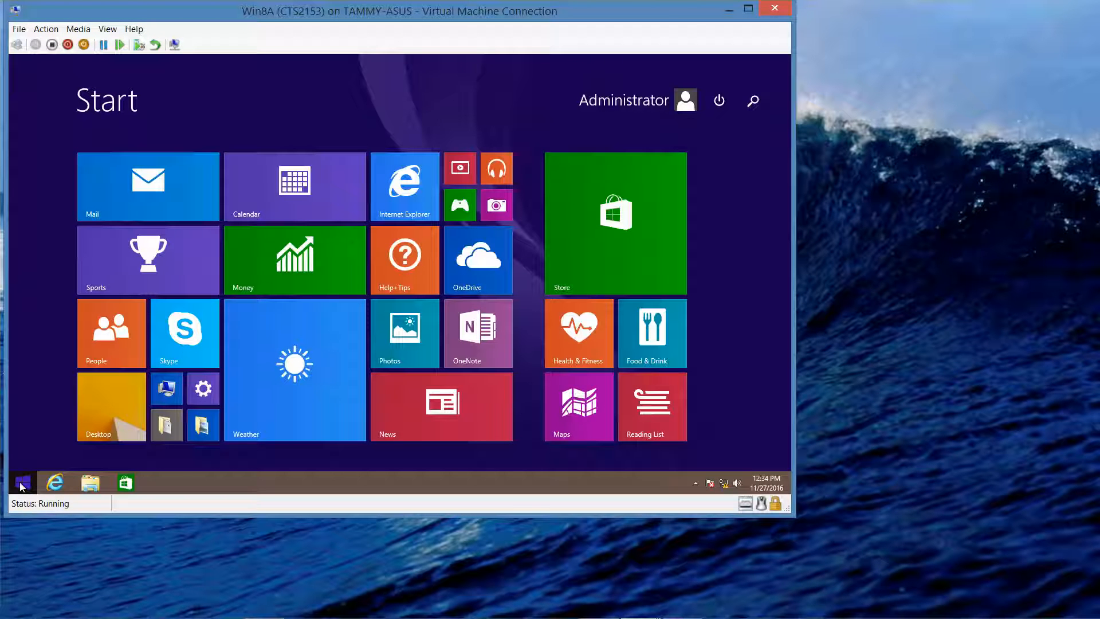
pyautogui.click(112, 407)
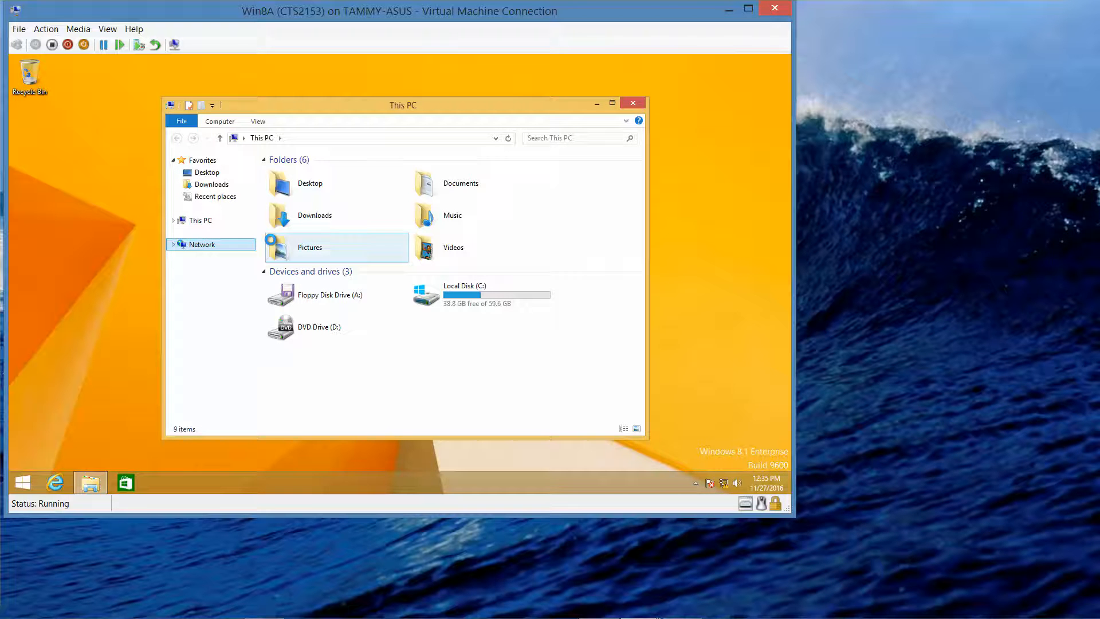
# Step: Browse Network to the RWDC01 server and open its Software share
pyautogui.click(241, 250)
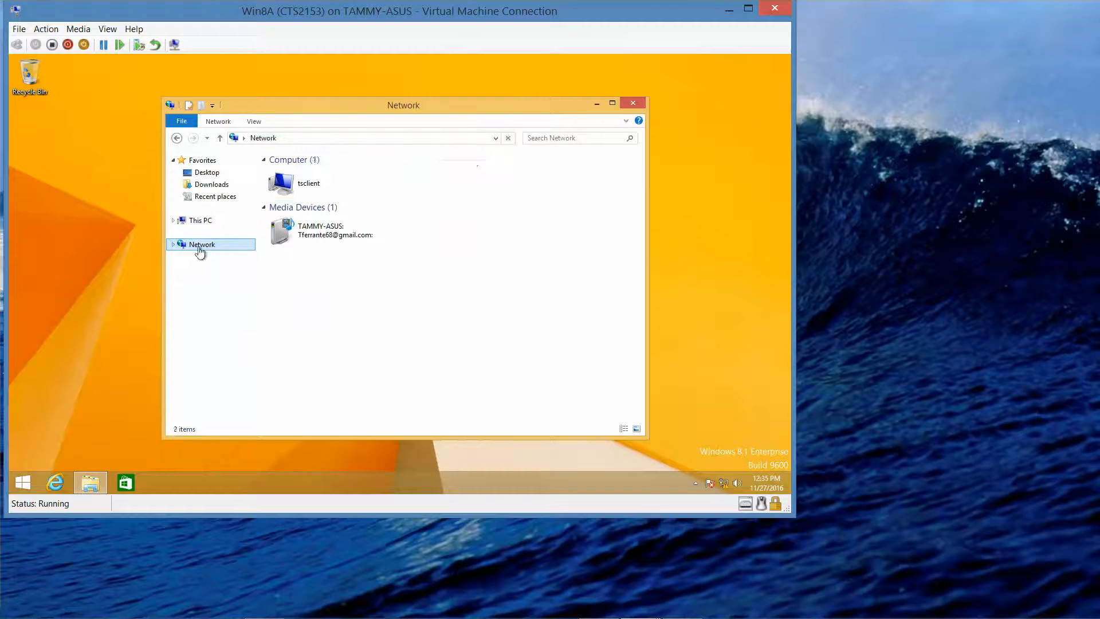
pyautogui.doubleClick(466, 183)
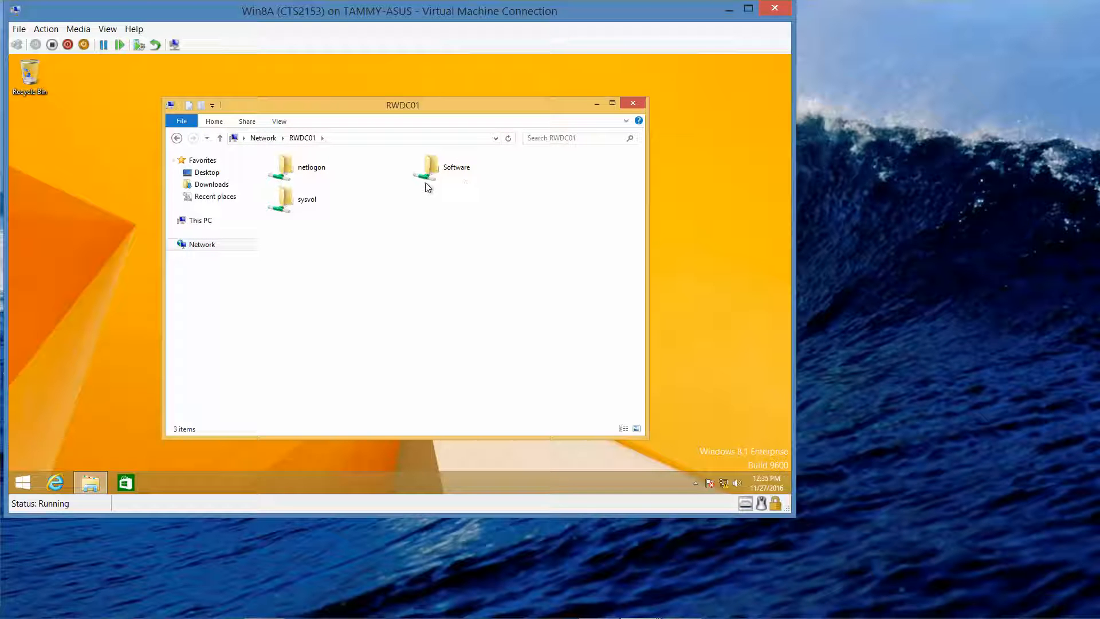
pyautogui.click(452, 178)
pyautogui.doubleClick(451, 174)
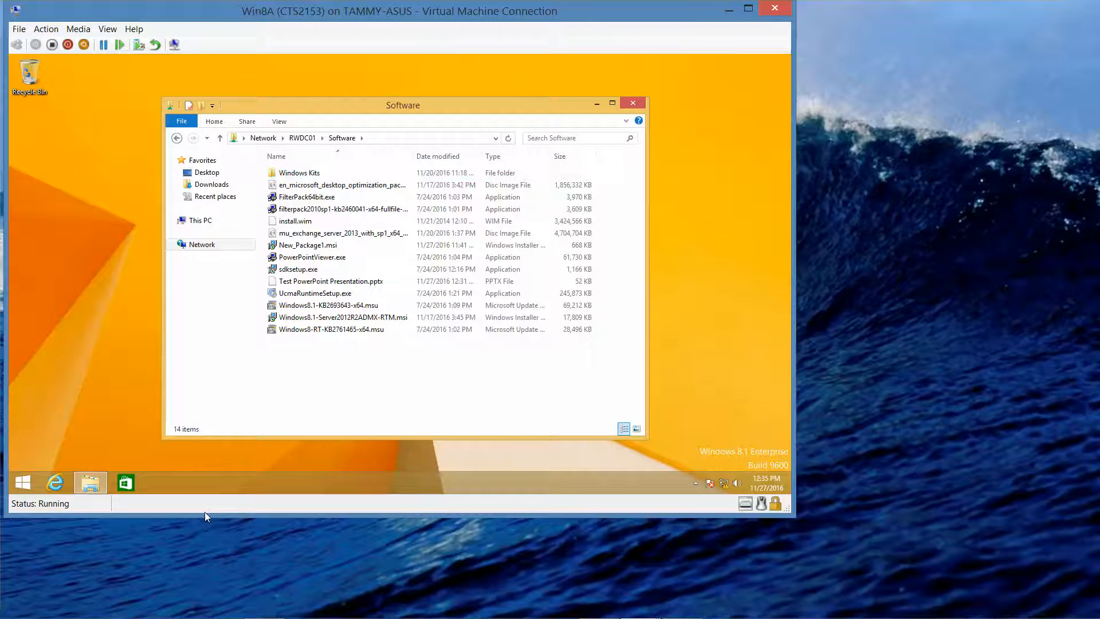
pyautogui.click(96, 607)
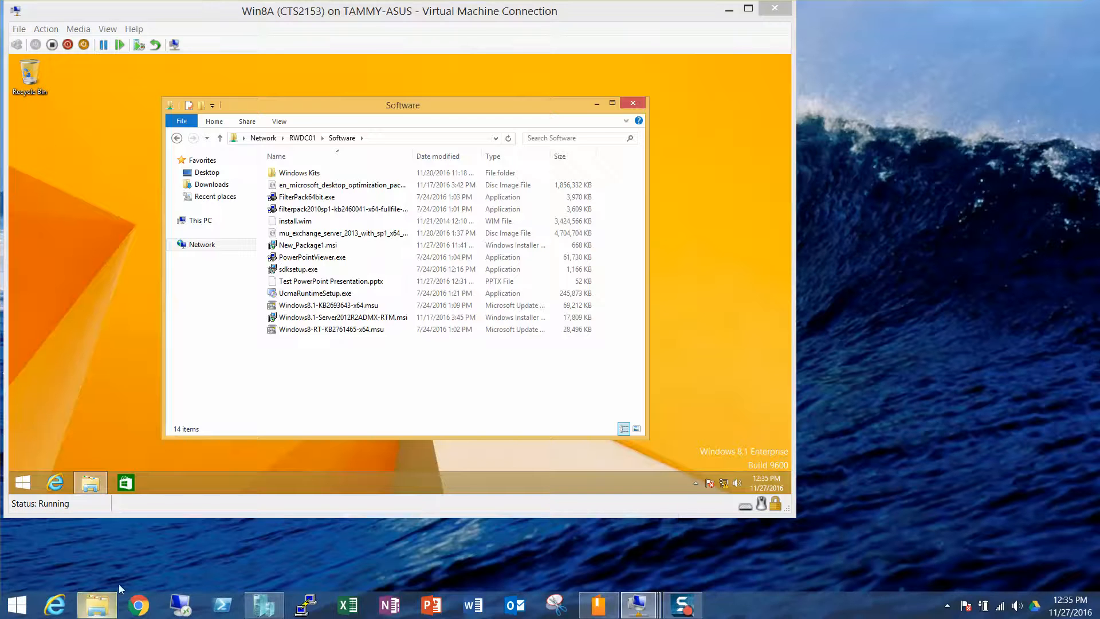
pyautogui.doubleClick(286, 372)
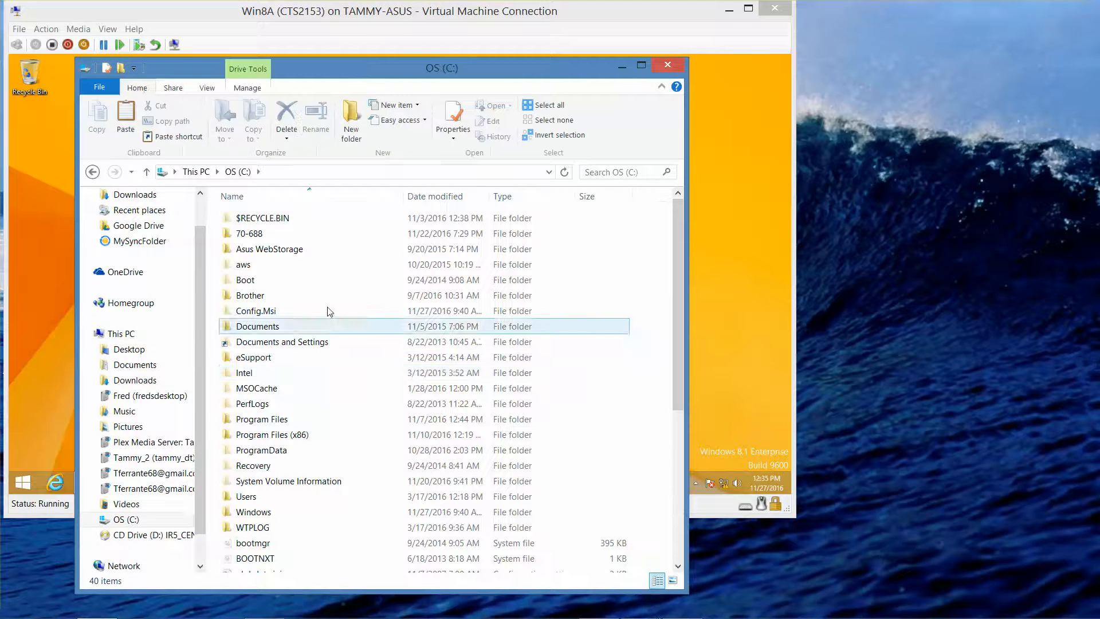
pyautogui.doubleClick(286, 239)
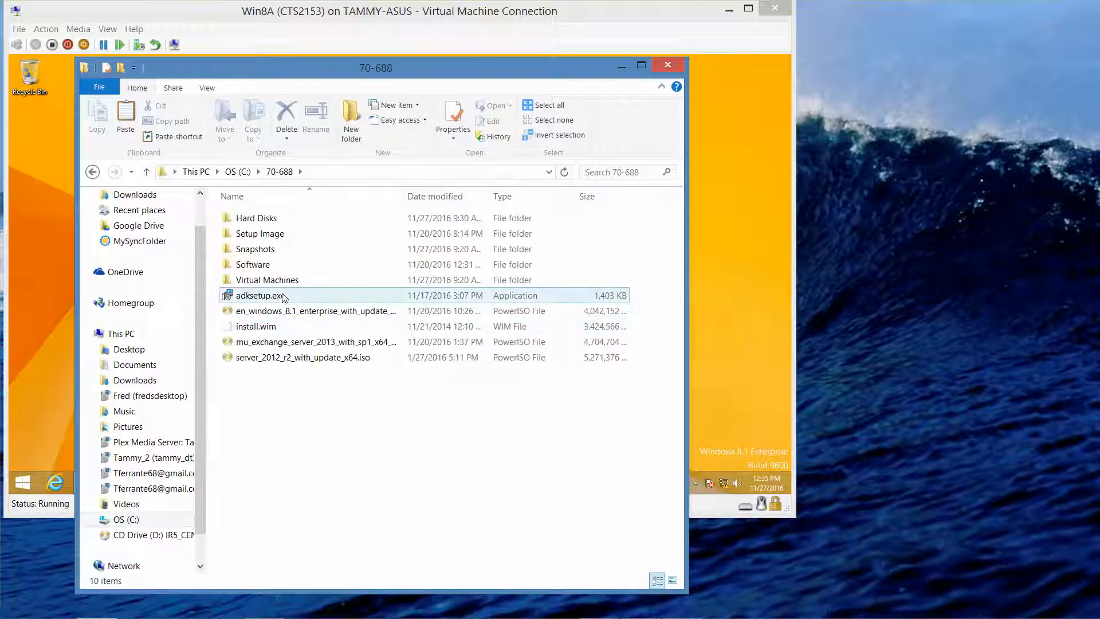
pyautogui.doubleClick(275, 271)
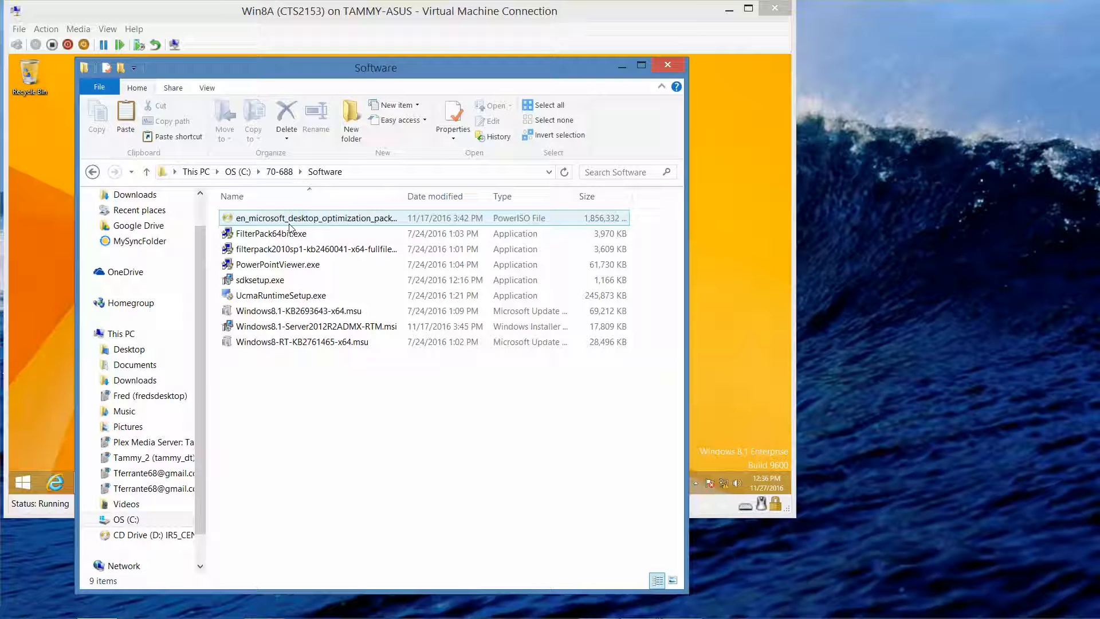
pyautogui.click(290, 223)
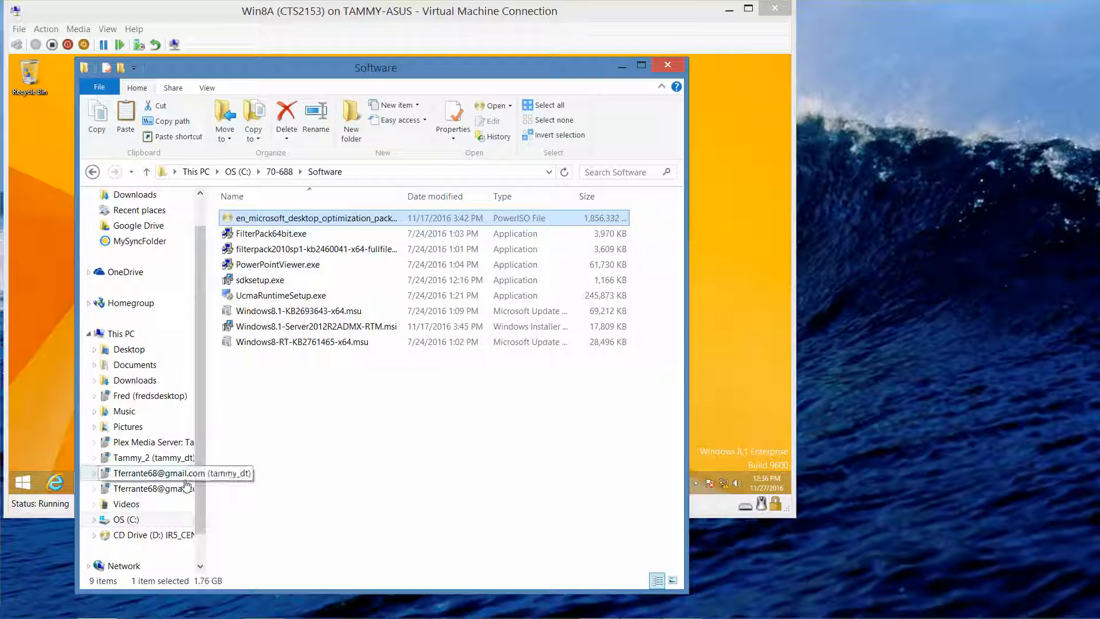
pyautogui.scroll(-1, 200, 499)
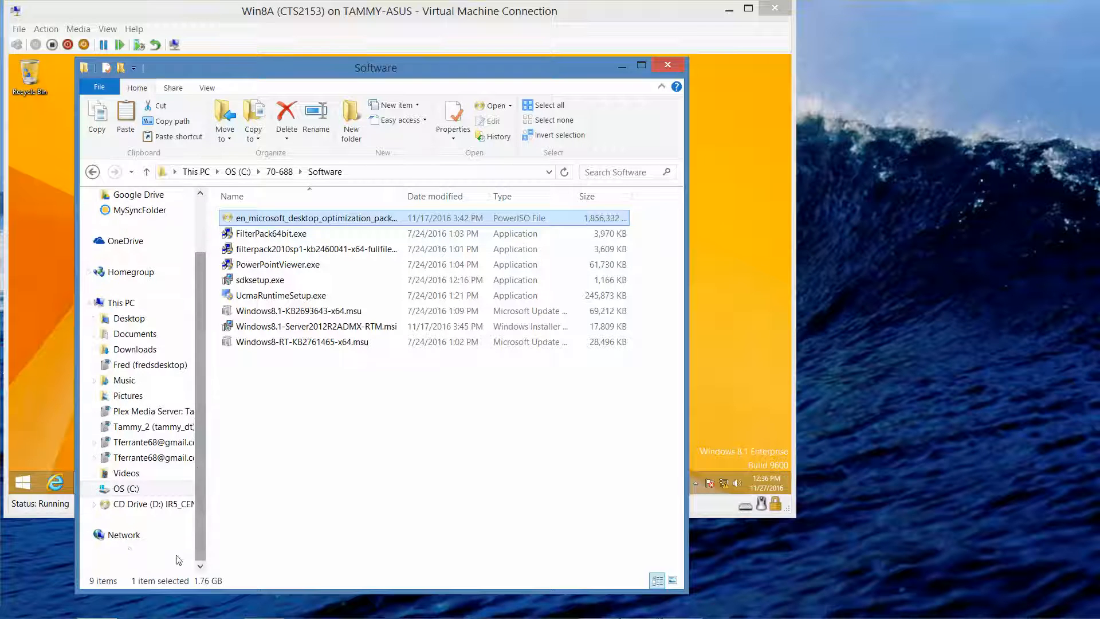
pyautogui.click(115, 542)
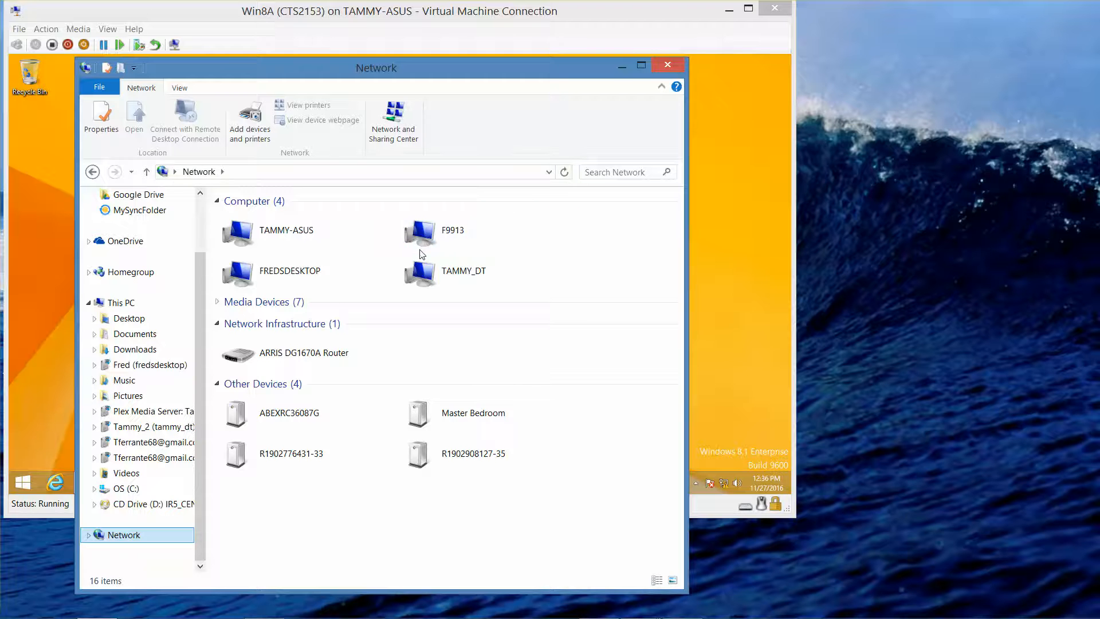
pyautogui.click(285, 173)
pyautogui.write('\\\\')
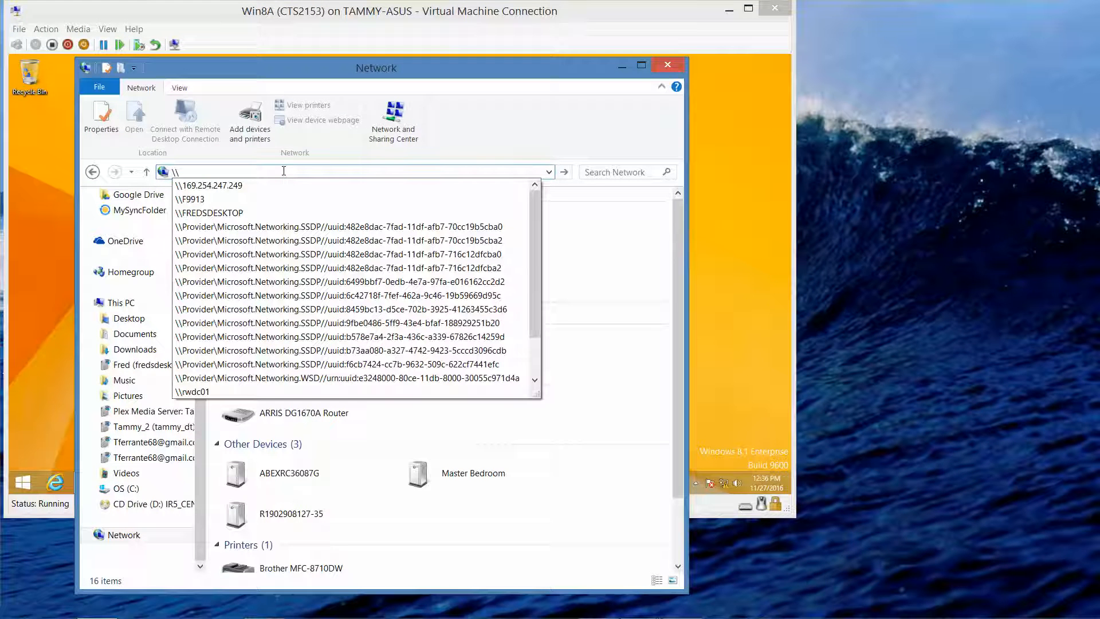
pyautogui.write('rw')
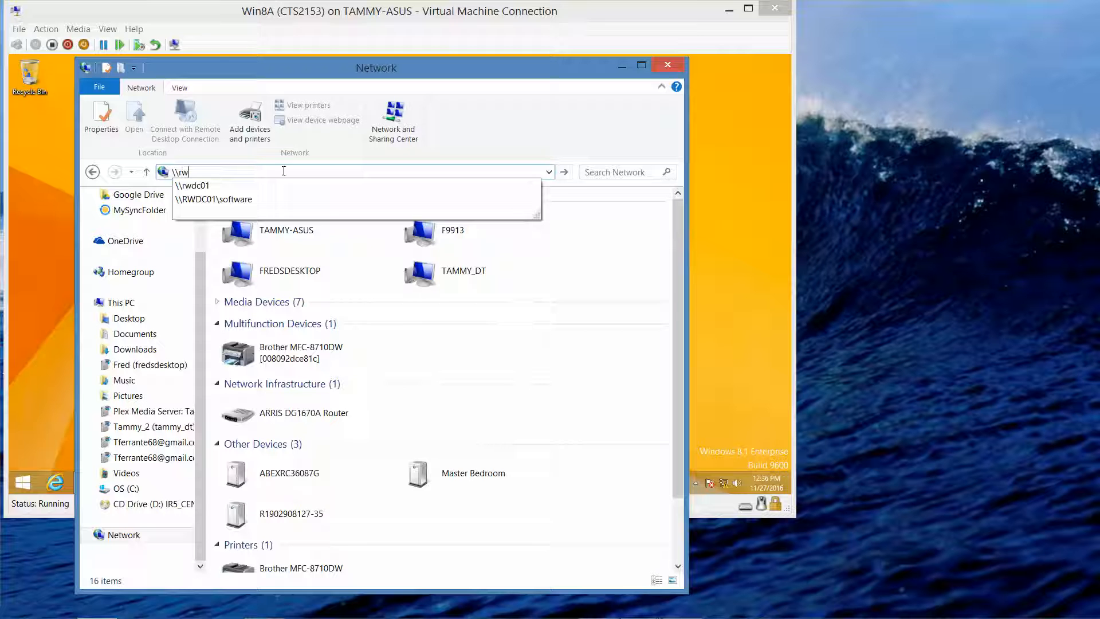
pyautogui.click(249, 200)
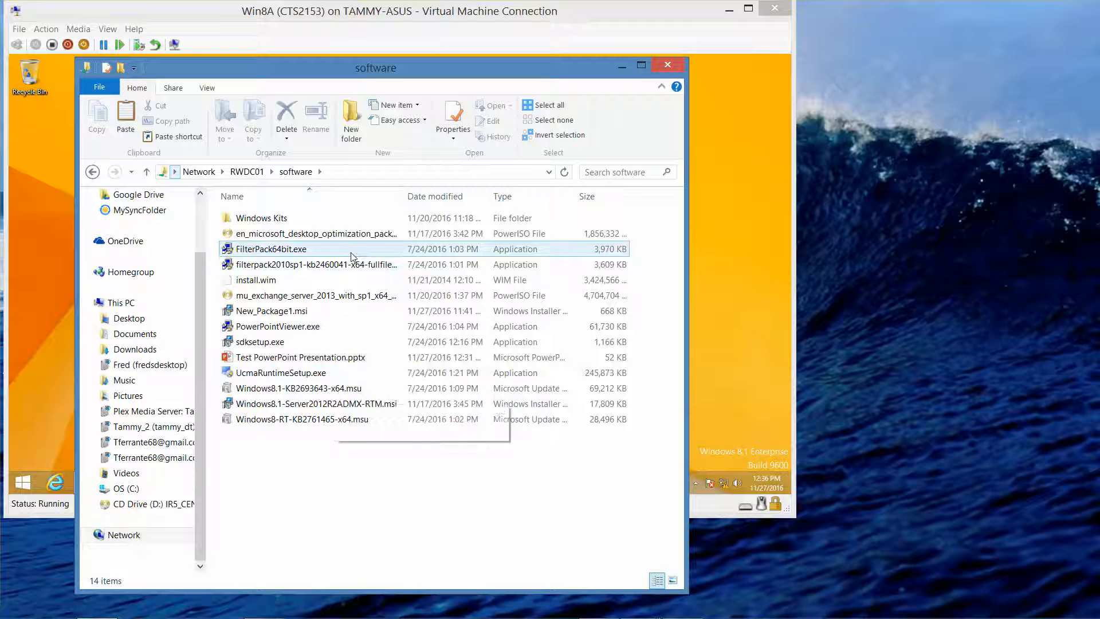
pyautogui.click(352, 235)
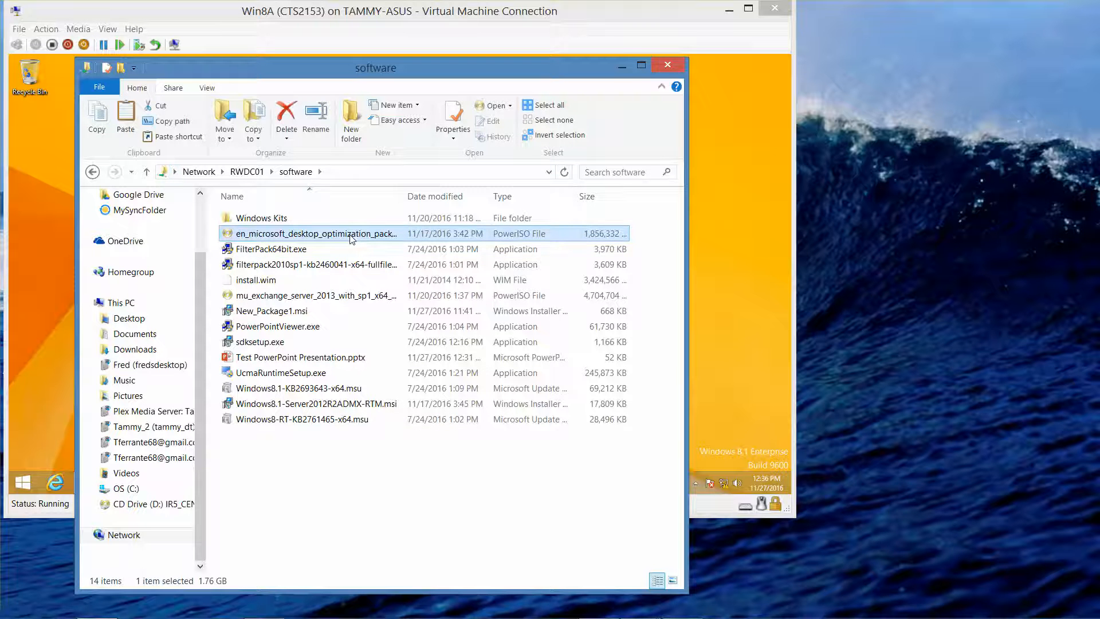
pyautogui.click(677, 69)
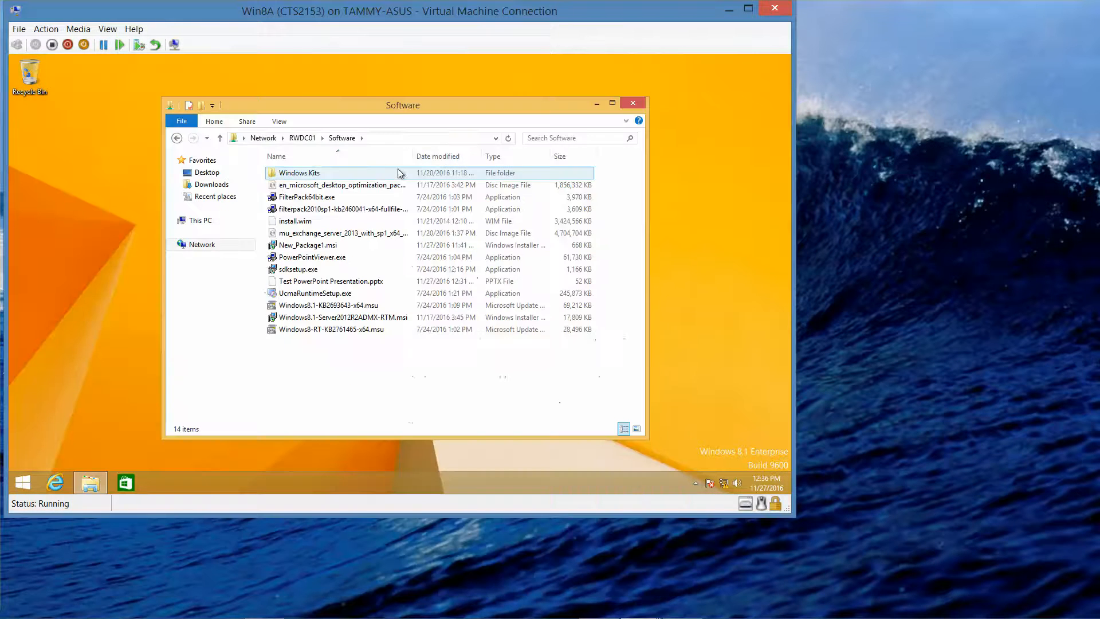
# Step: Mount the MDOP disc image as drive E: and close the Software share window
pyautogui.click(359, 189)
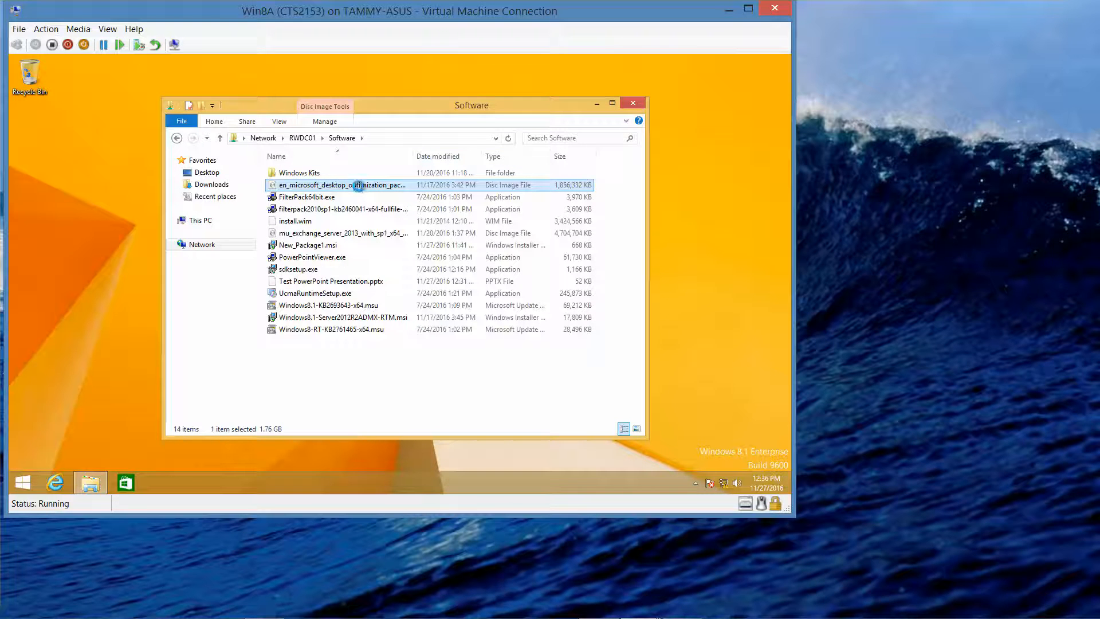
pyautogui.rightClick(359, 188)
pyautogui.click(382, 198)
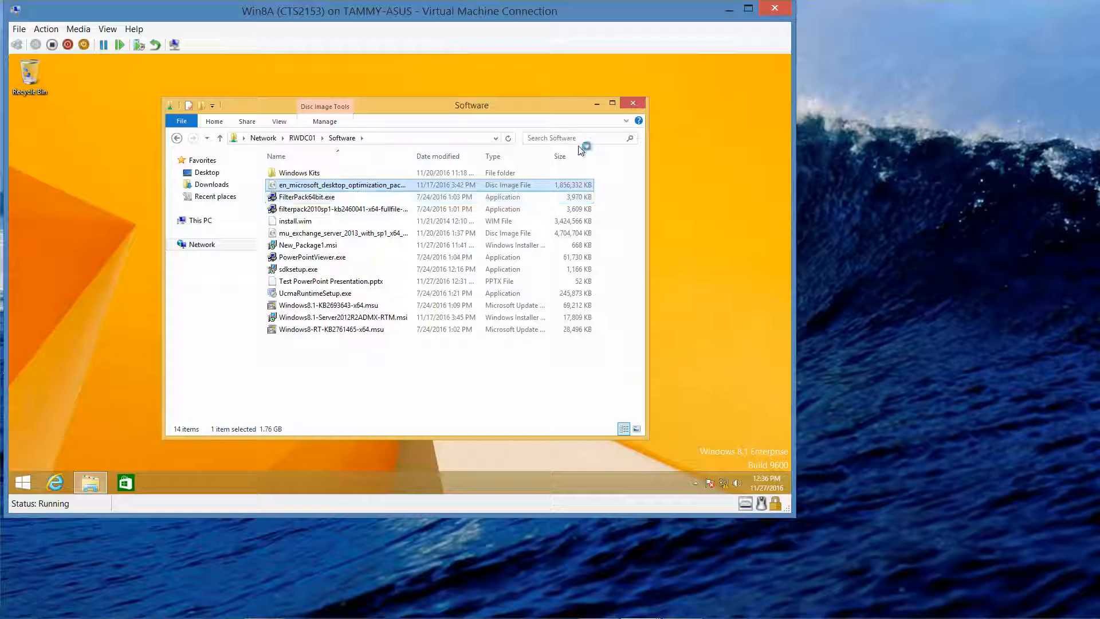
pyautogui.click(634, 105)
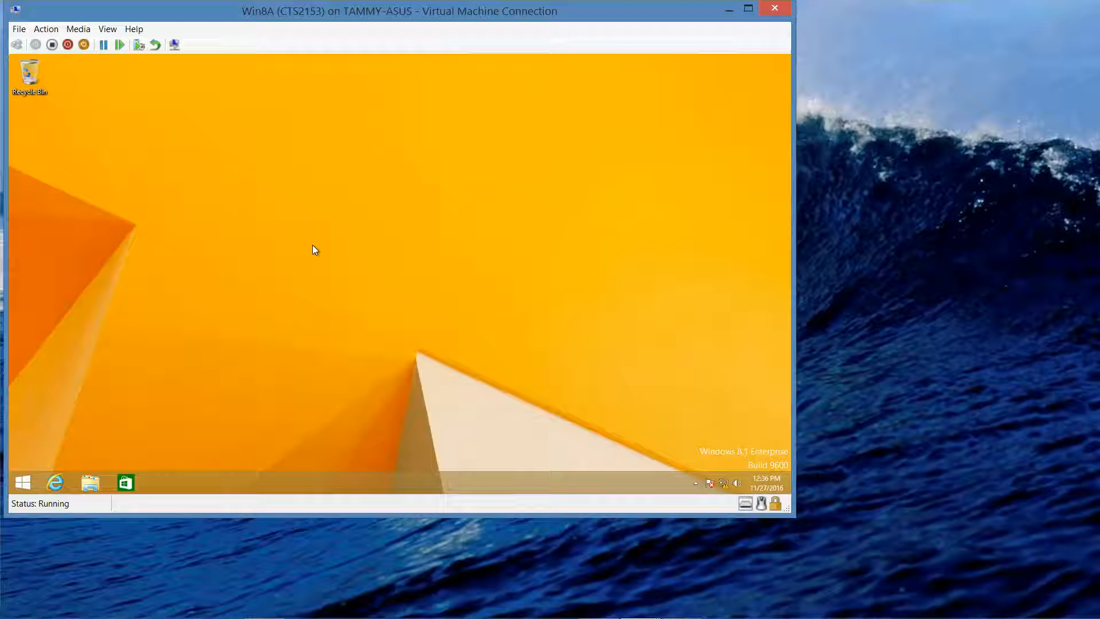
pyautogui.click(84, 477)
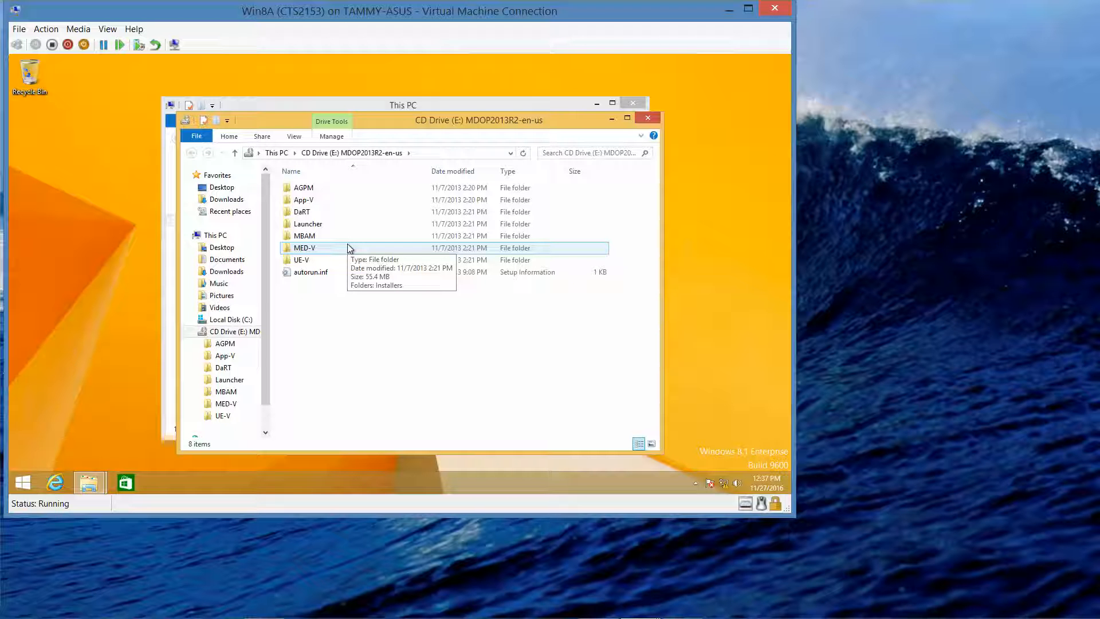
# Step: Run launcher.hta from the Launcher folder on the mounted MDOP disc
pyautogui.doubleClick(323, 224)
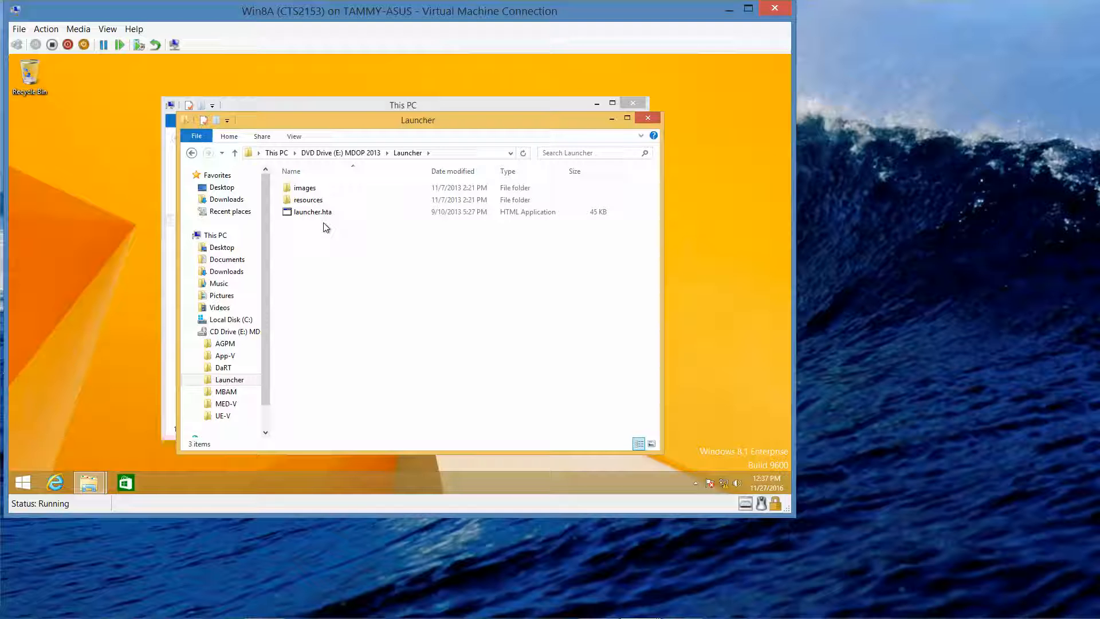
pyautogui.doubleClick(316, 215)
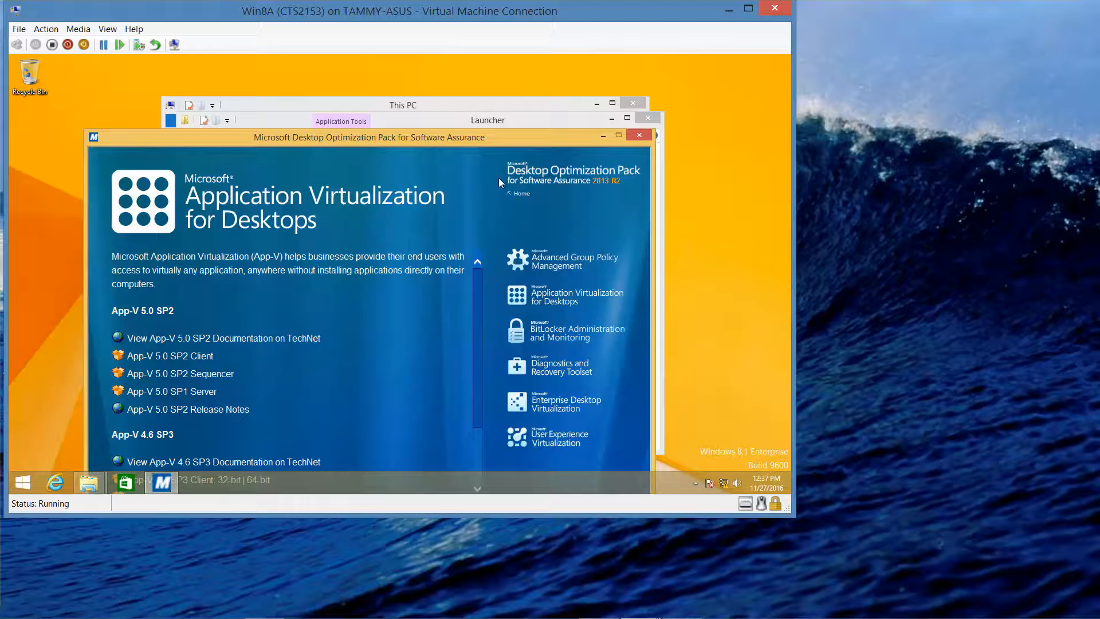
# Step: Close the extra launcher and This PC windows, then start the App-V 5.0 SP2 Client installer
pyautogui.click(647, 118)
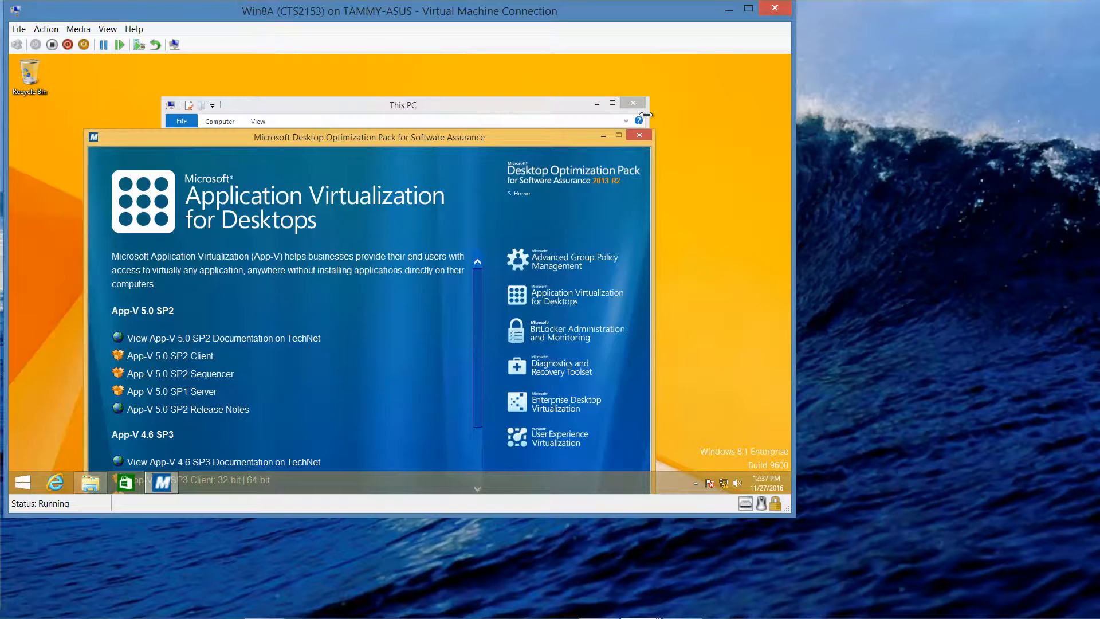
pyautogui.click(638, 105)
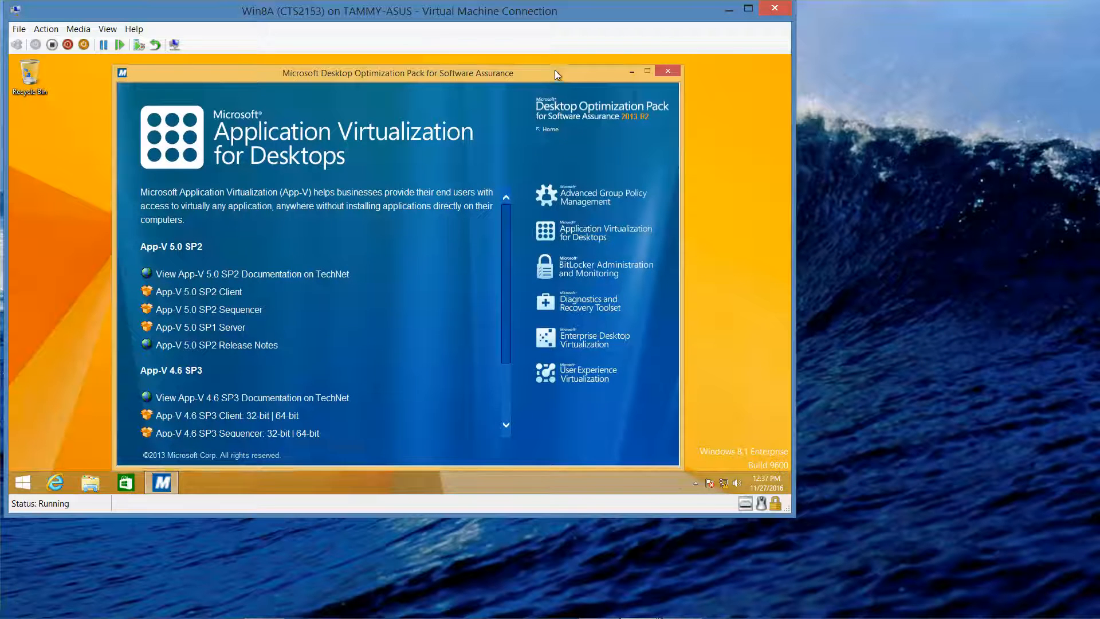
pyautogui.moveTo(552, 69); pyautogui.dragTo(552, 72)
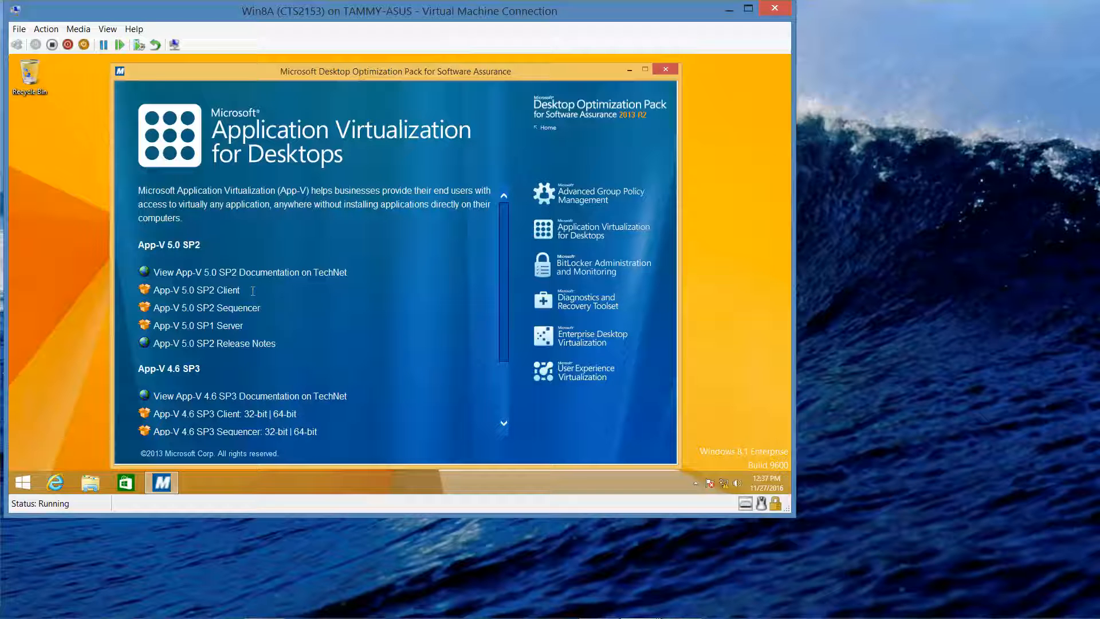
pyautogui.click(181, 296)
pyautogui.click(210, 291)
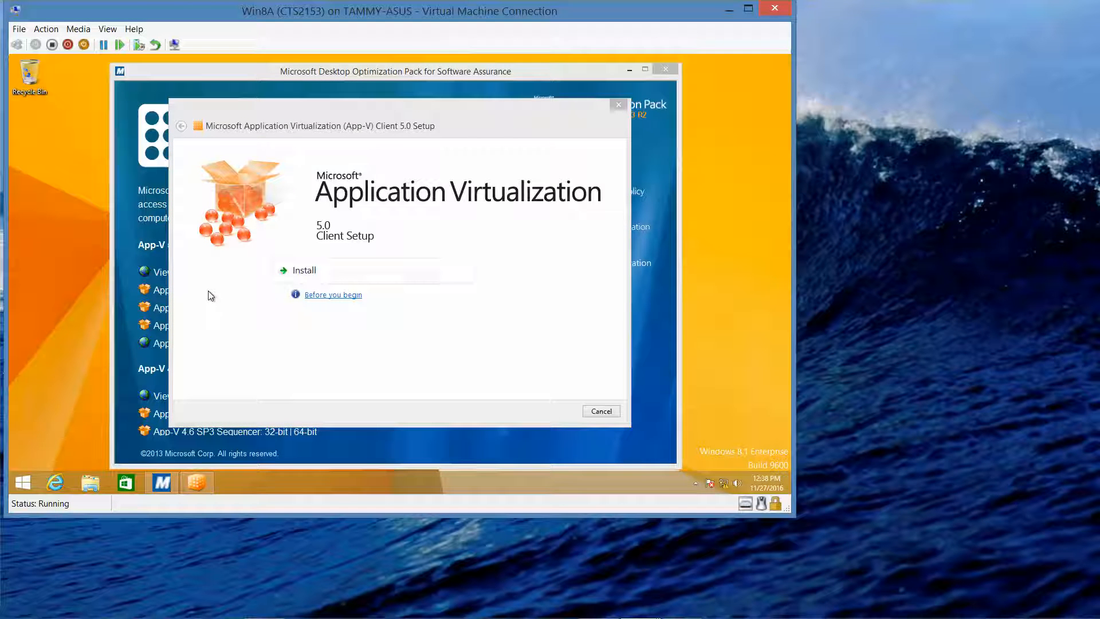
# Step: Install the App-V 5.0 client with license accepted, Microsoft Update and CEIP declined, then close setup
pyautogui.click(304, 272)
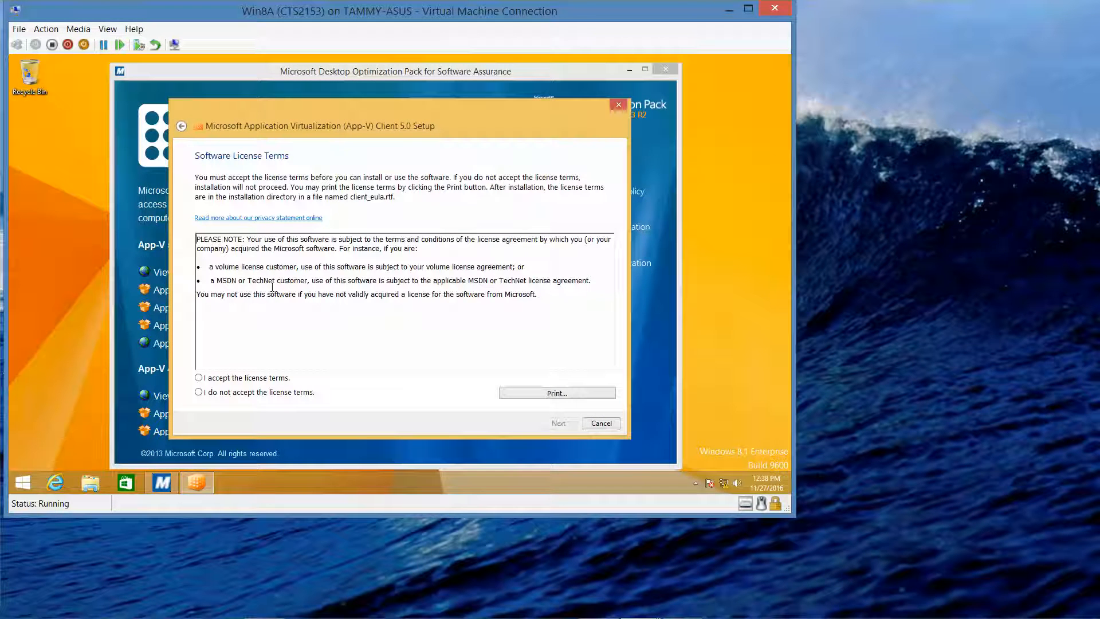
pyautogui.click(230, 379)
pyautogui.click(555, 424)
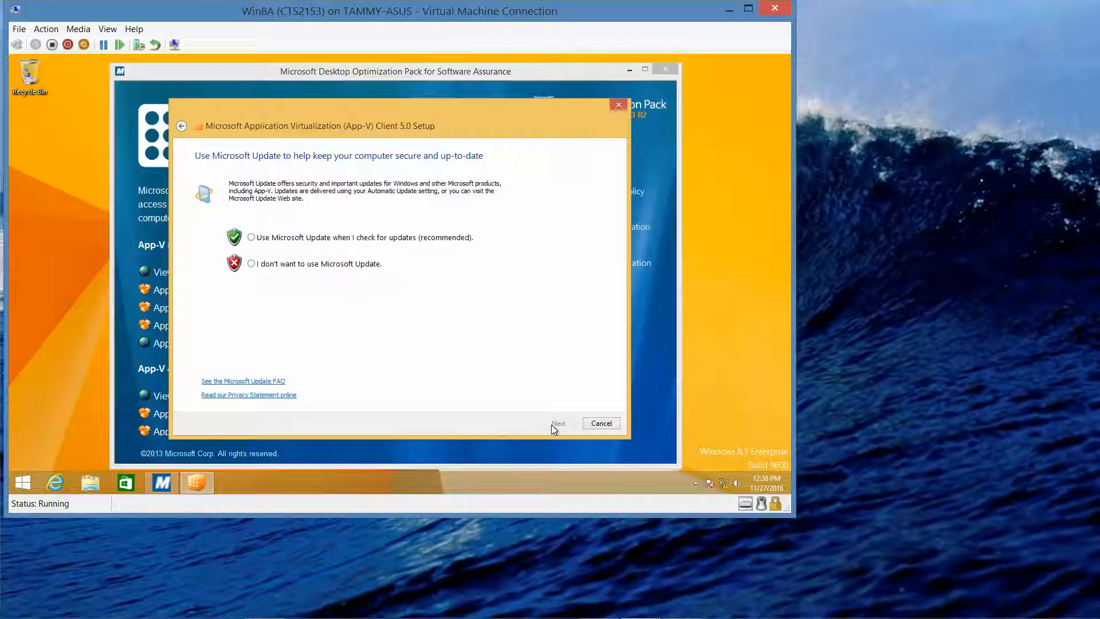
pyautogui.click(345, 264)
pyautogui.click(559, 423)
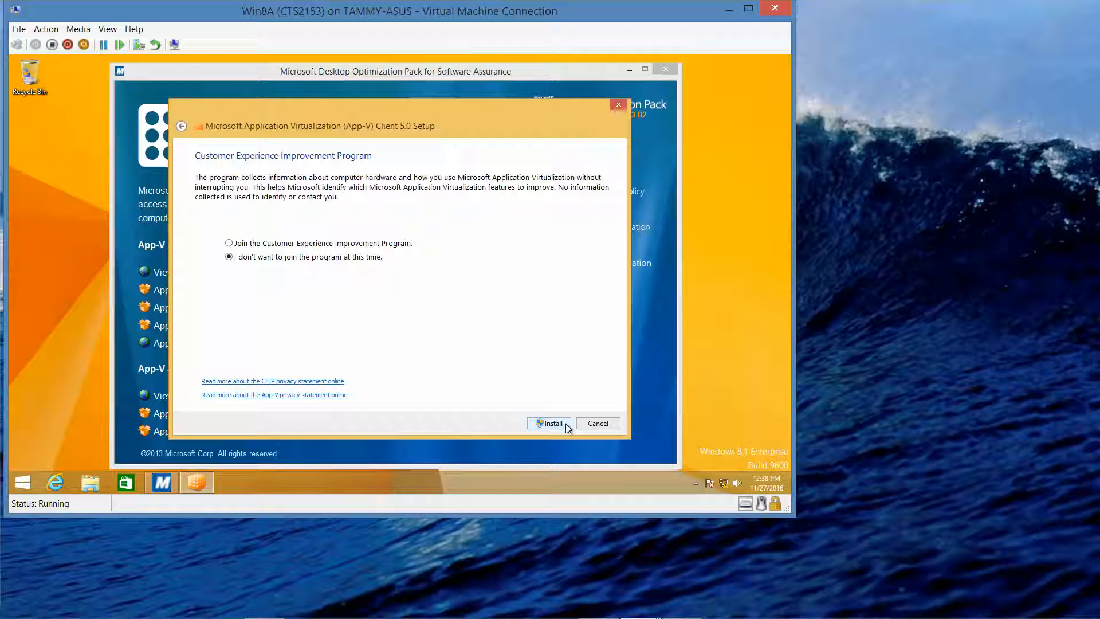
pyautogui.click(558, 424)
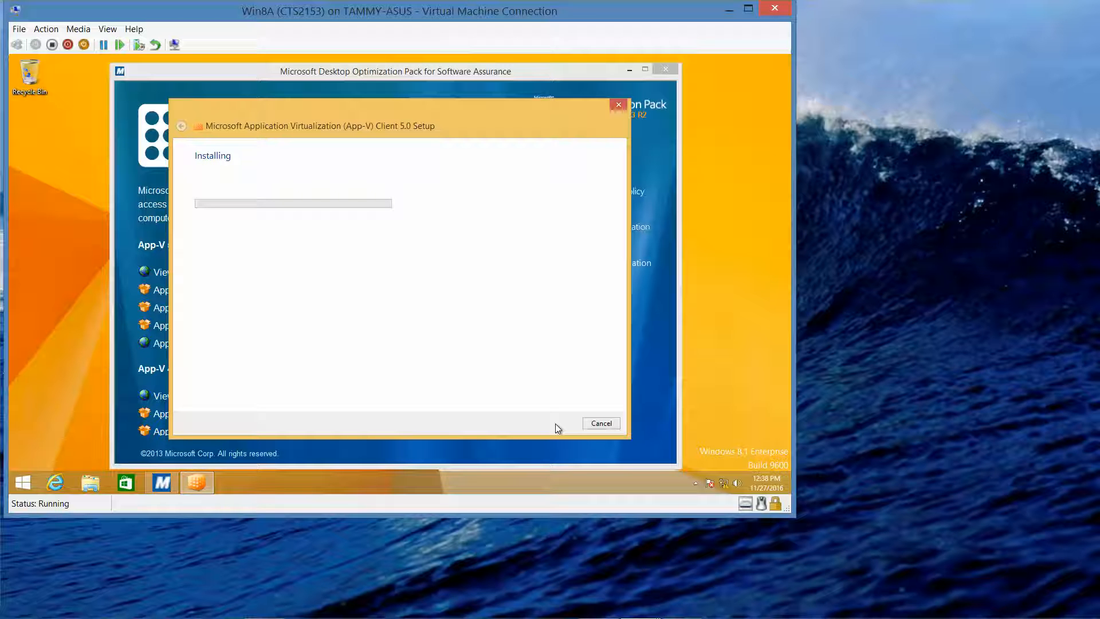
pyautogui.moveTo(673, 609)
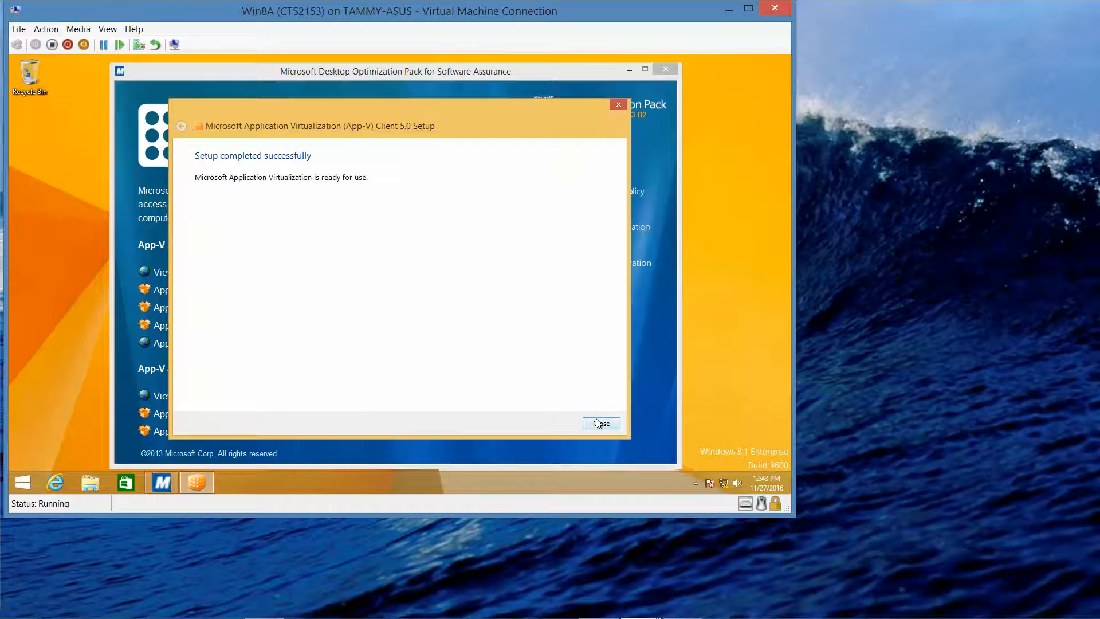
pyautogui.click(598, 423)
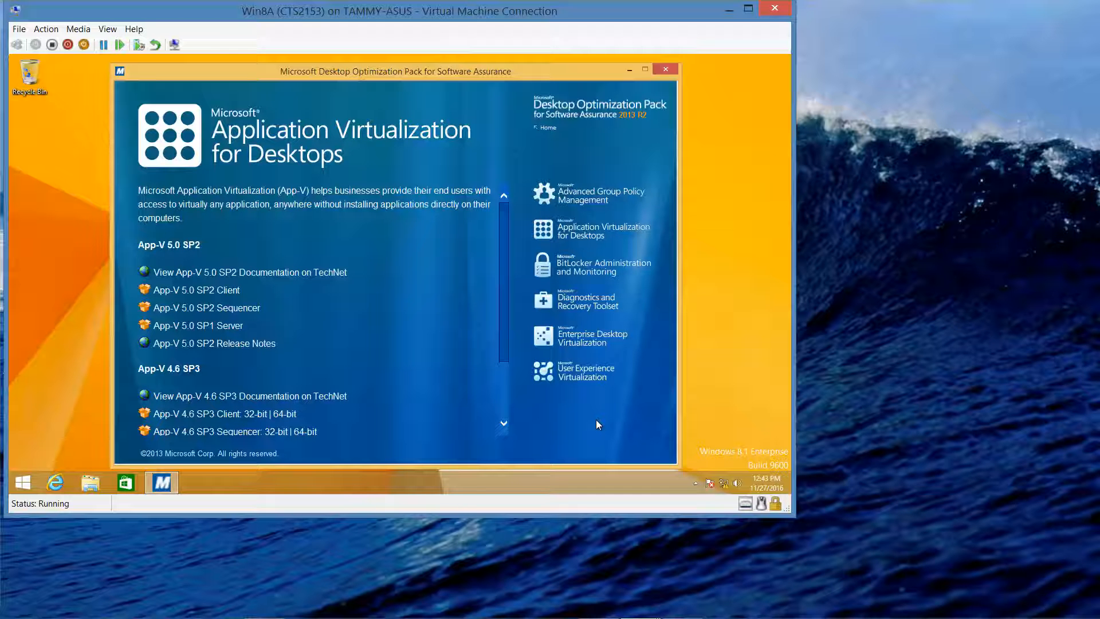
# Step: Install the App-V 5.0 SP2 Sequencer with the license accepted, then close its setup
pyautogui.click(240, 311)
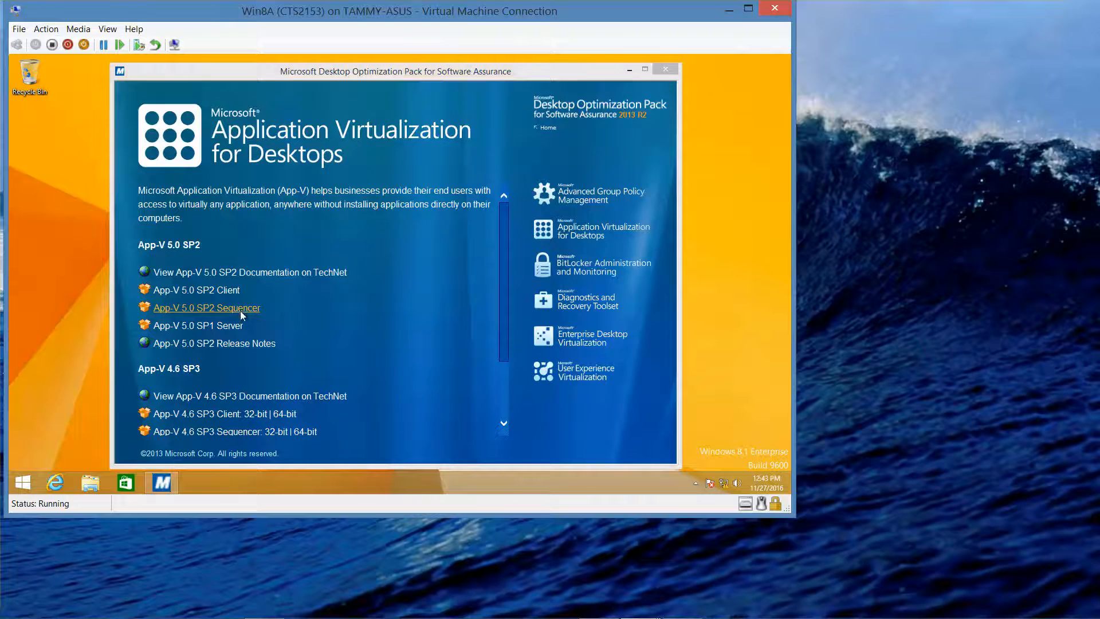
pyautogui.click(306, 273)
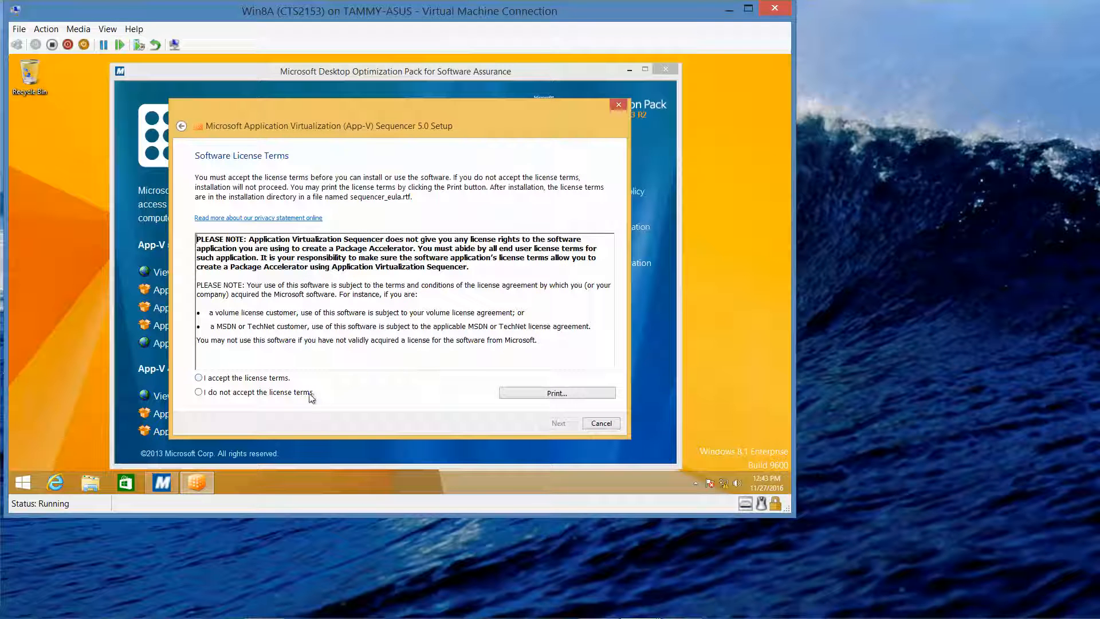
pyautogui.click(282, 378)
pyautogui.click(554, 426)
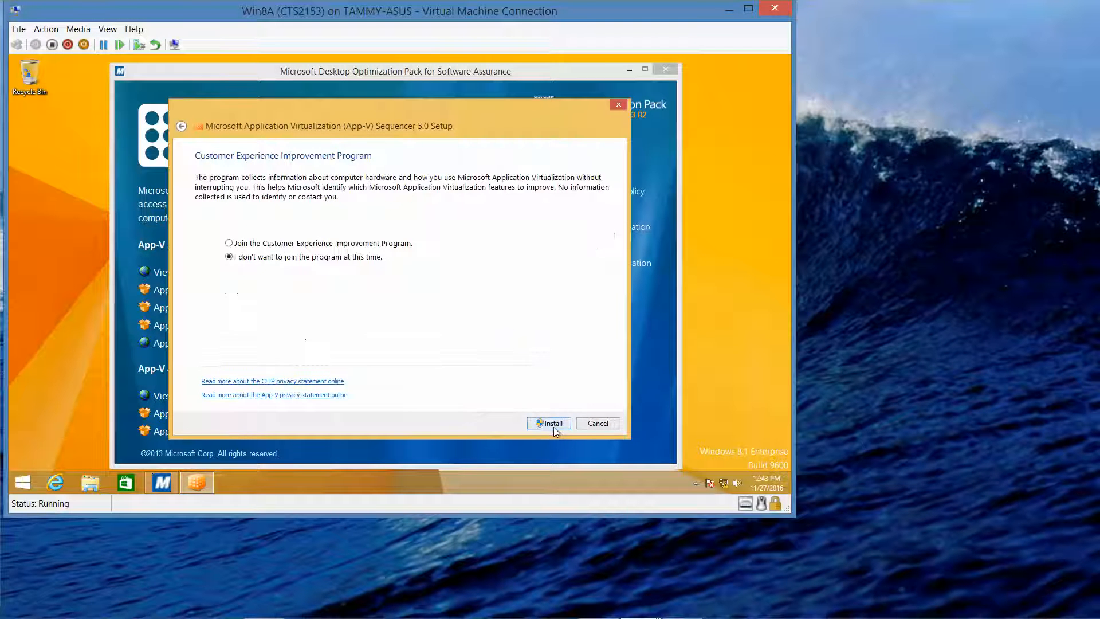
pyautogui.click(551, 424)
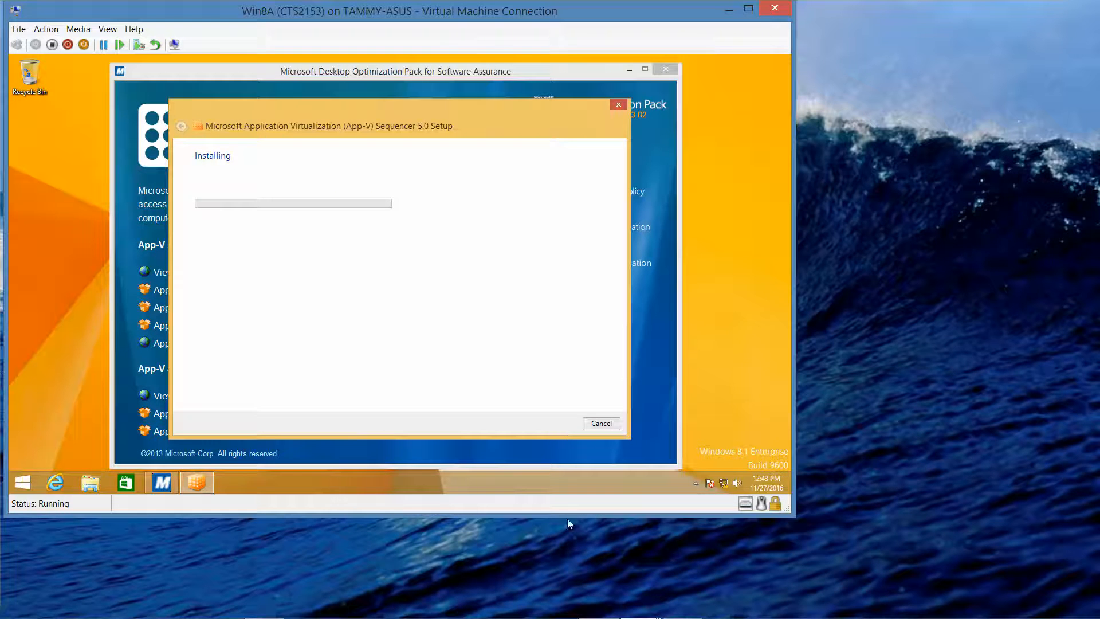
pyautogui.moveTo(692, 615)
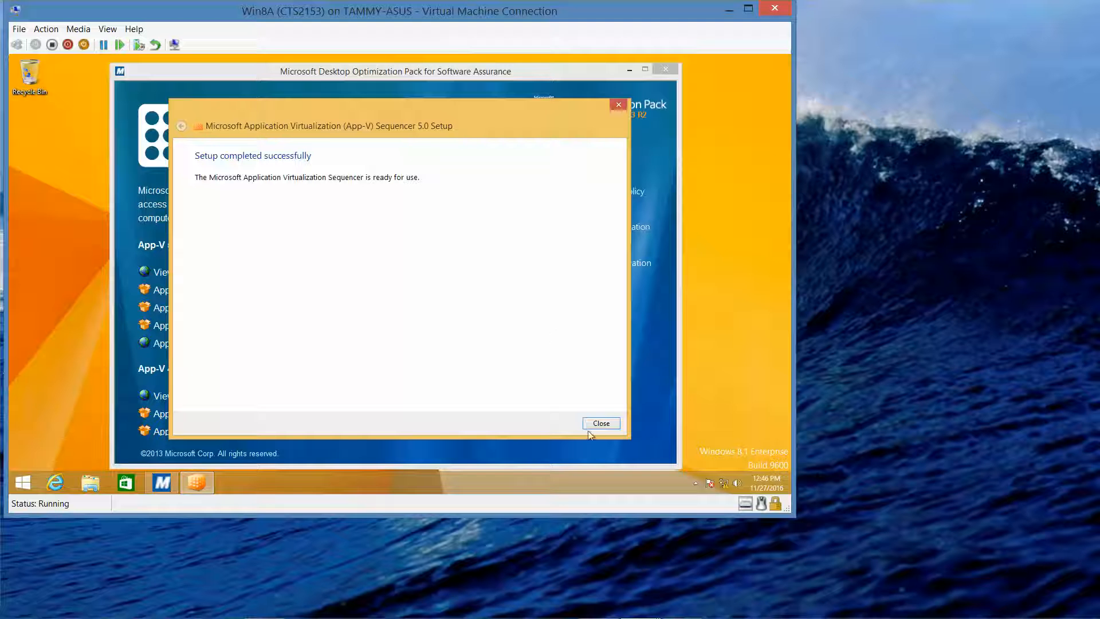
pyautogui.click(601, 424)
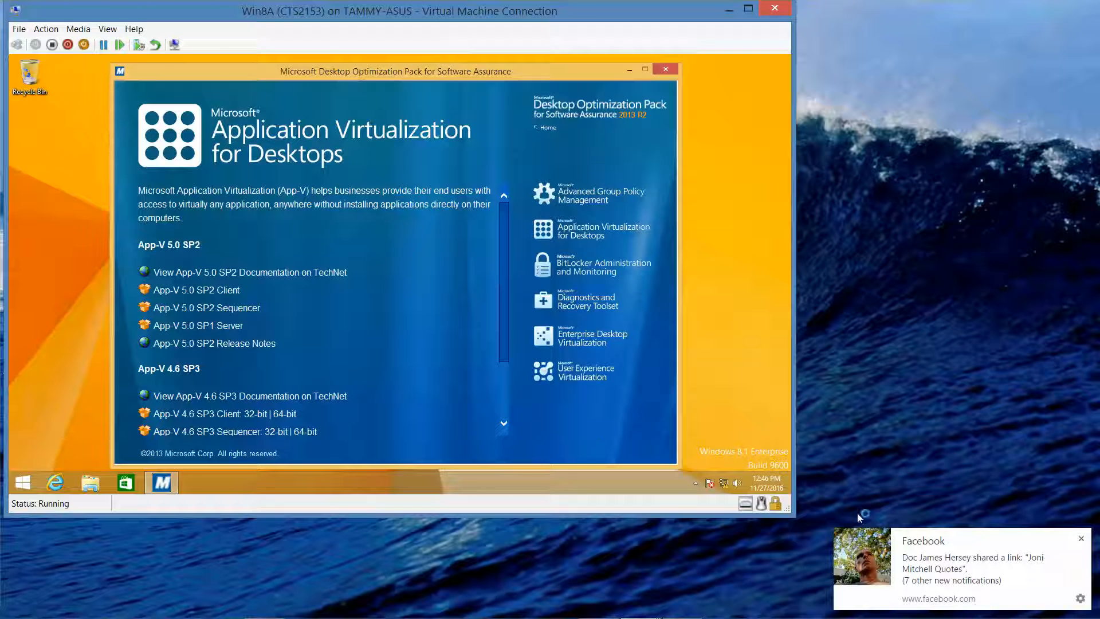
# Step: Dismiss the notification, close the Optimization Pack window, and restart Win8A from the Start right-click menu
pyautogui.click(1082, 539)
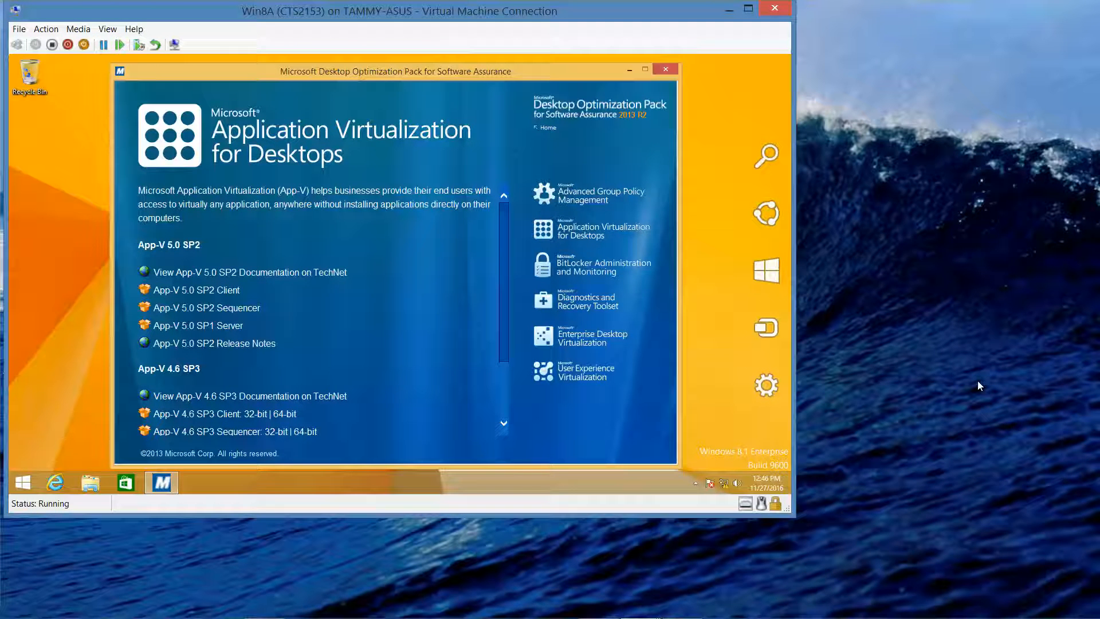
pyautogui.moveTo(658, 618)
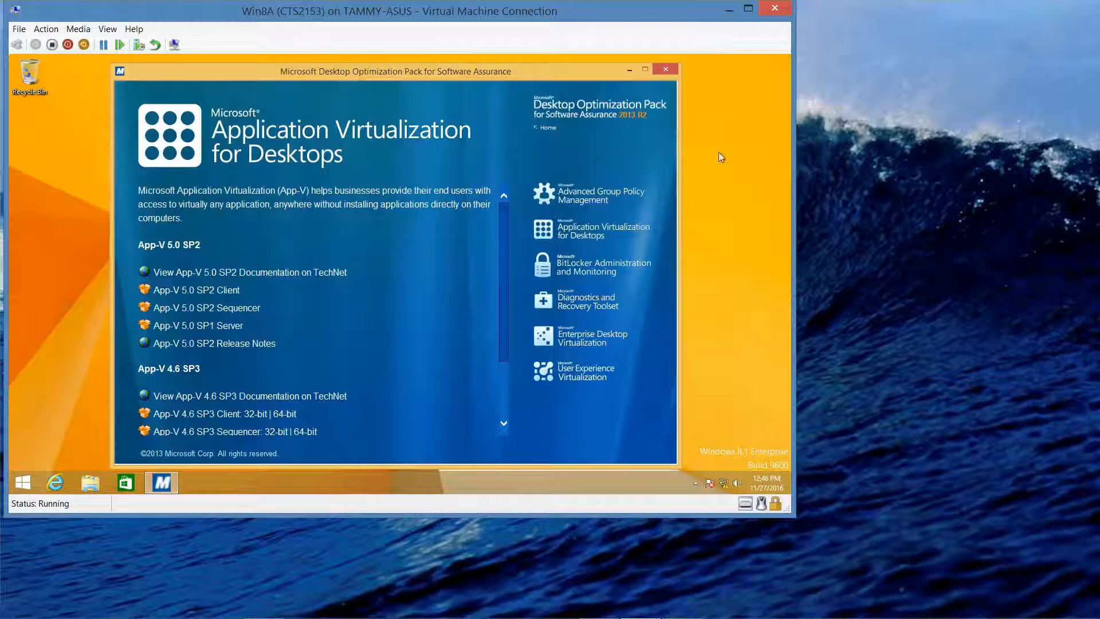
pyautogui.click(666, 71)
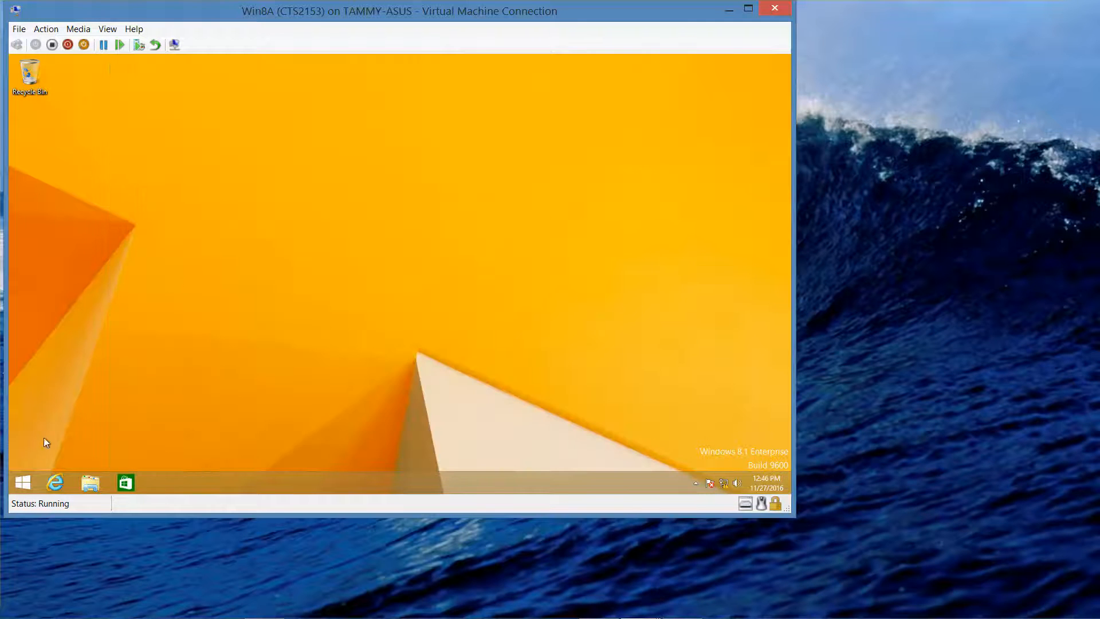
pyautogui.rightClick(24, 481)
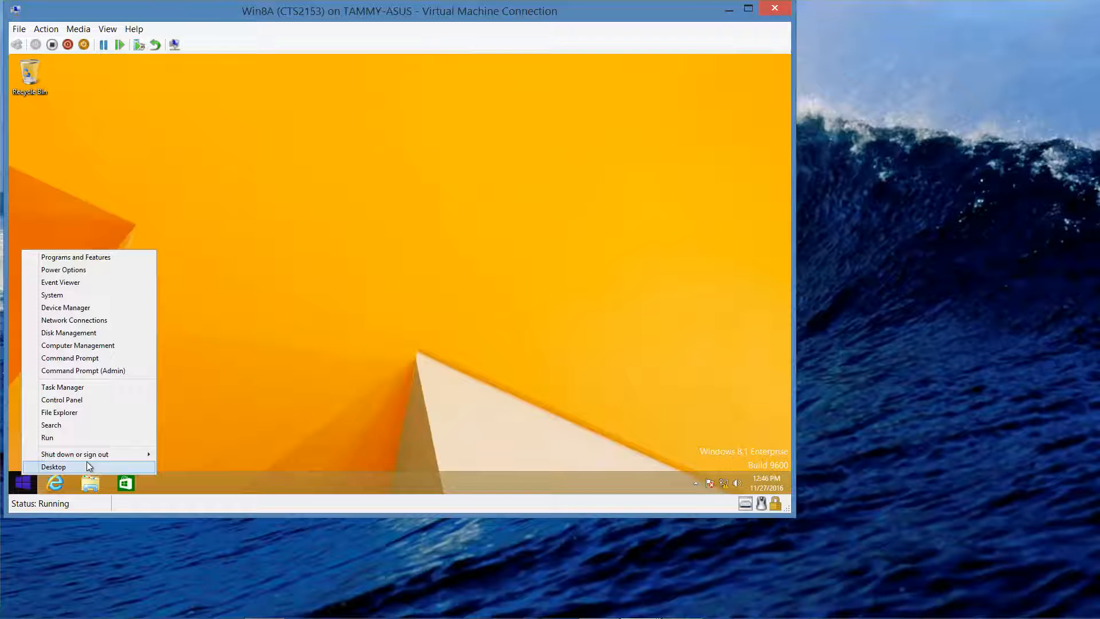
pyautogui.moveTo(133, 456)
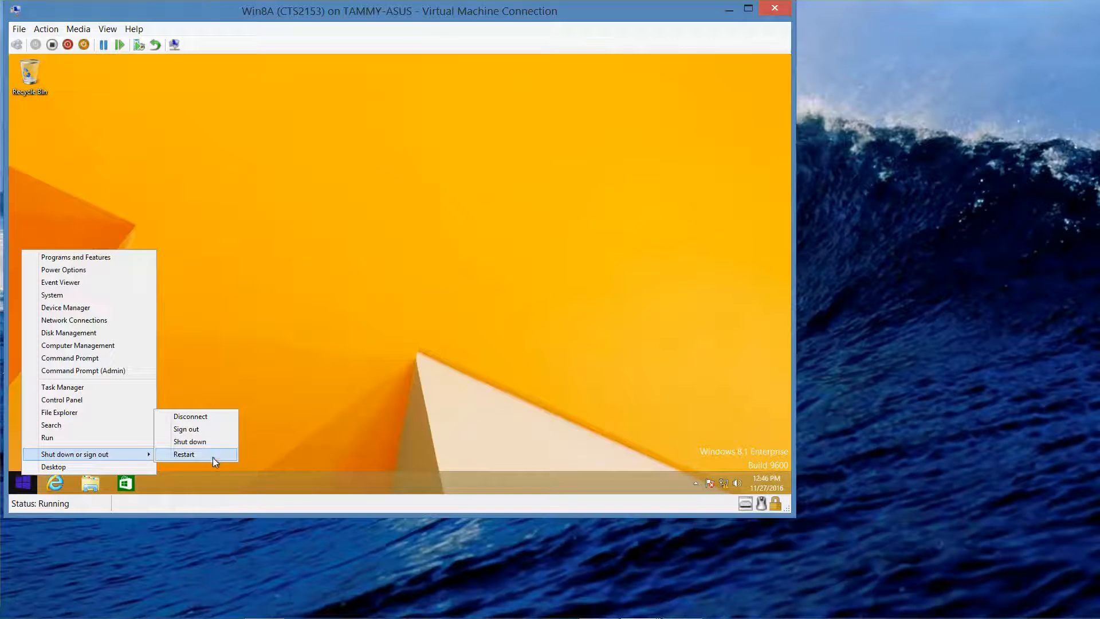
pyautogui.click(212, 457)
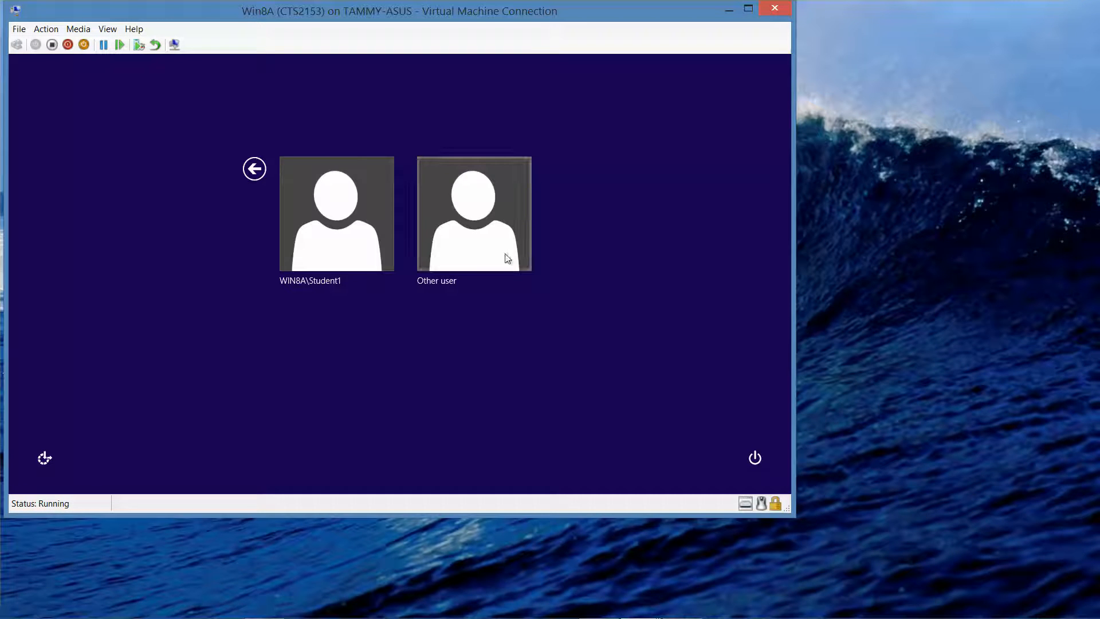
# Step: Sign in via Other user with the domain administrator's user name and password
pyautogui.click(491, 250)
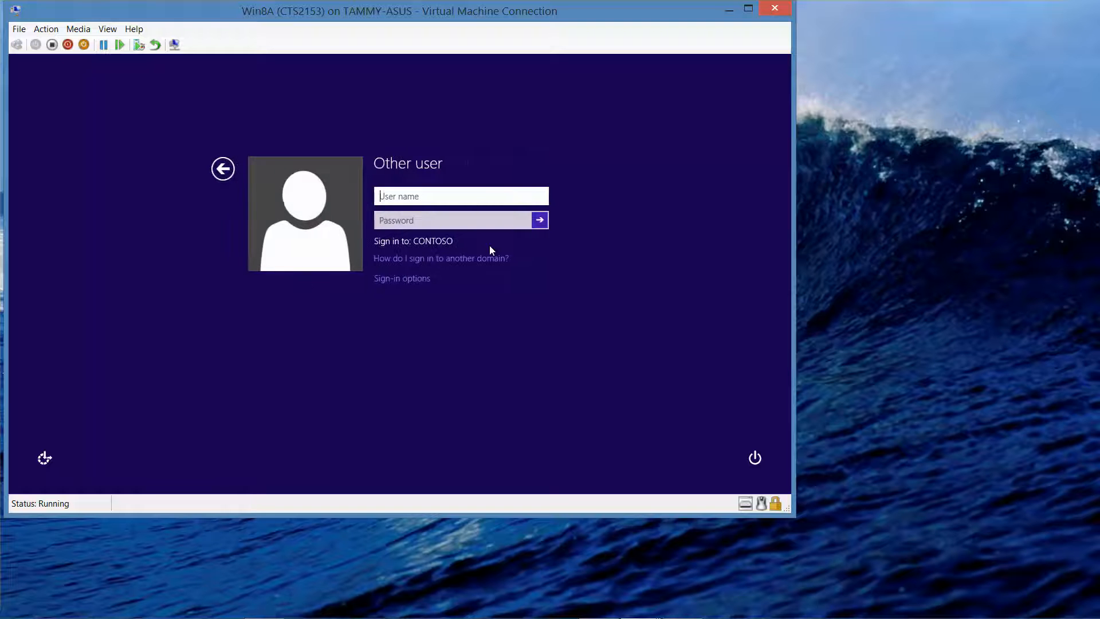
pyautogui.write('contoso\\admini')
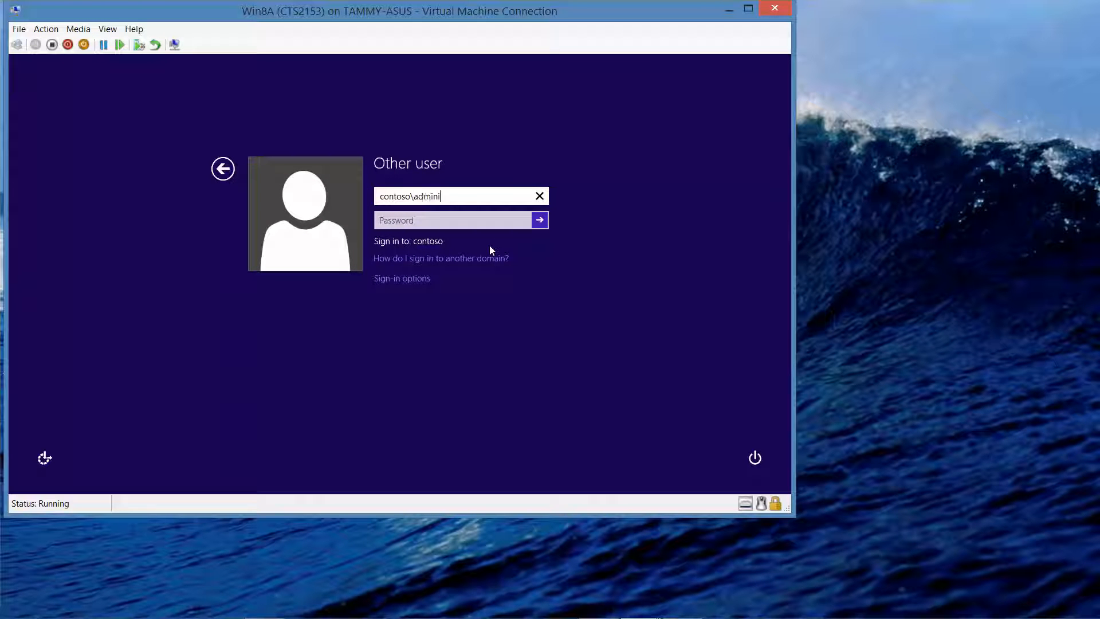
pyautogui.write('strator')
pyautogui.press('Tab')
pyautogui.write('Pa$$w0rd')
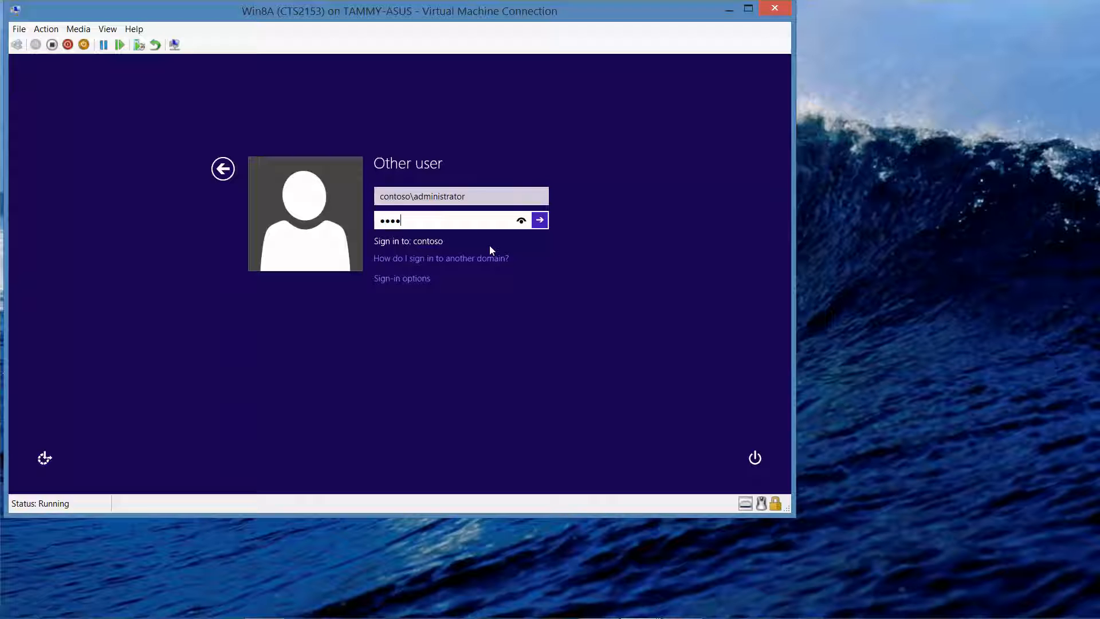
pyautogui.press('Return')
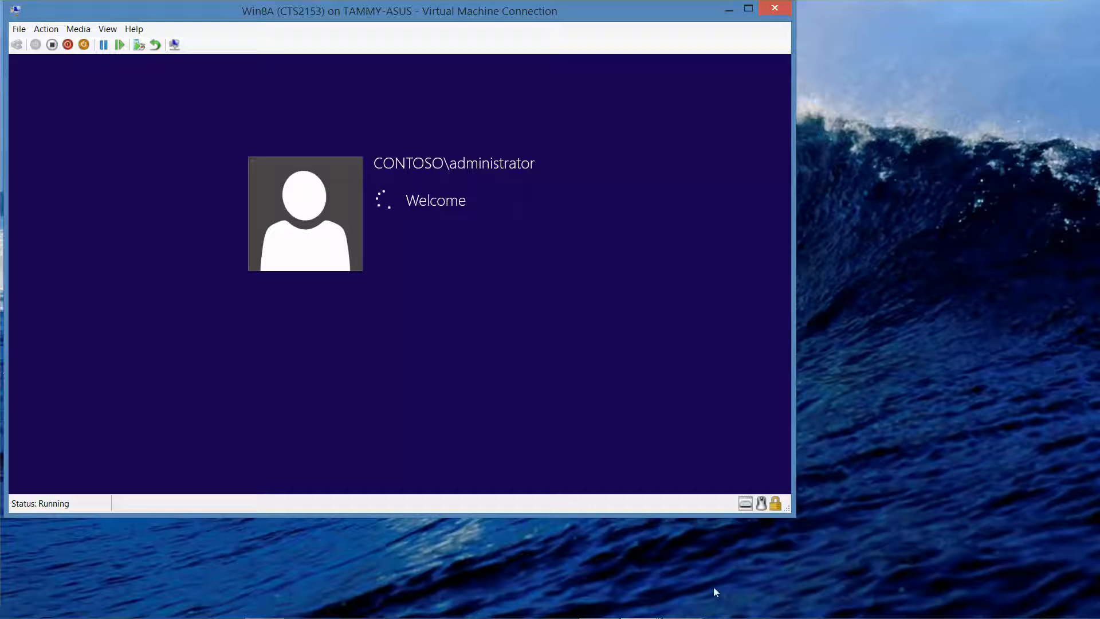
pyautogui.moveTo(721, 616)
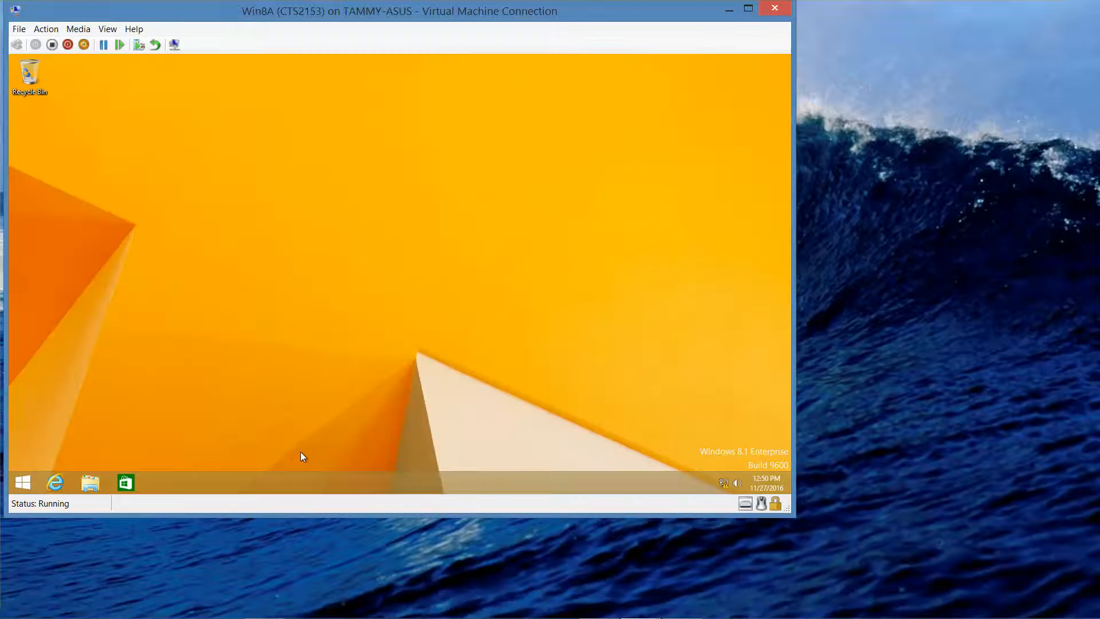
# Step: Find 'windows defender' with Windows search and launch Windows Defender
pyautogui.rightClick(24, 483)
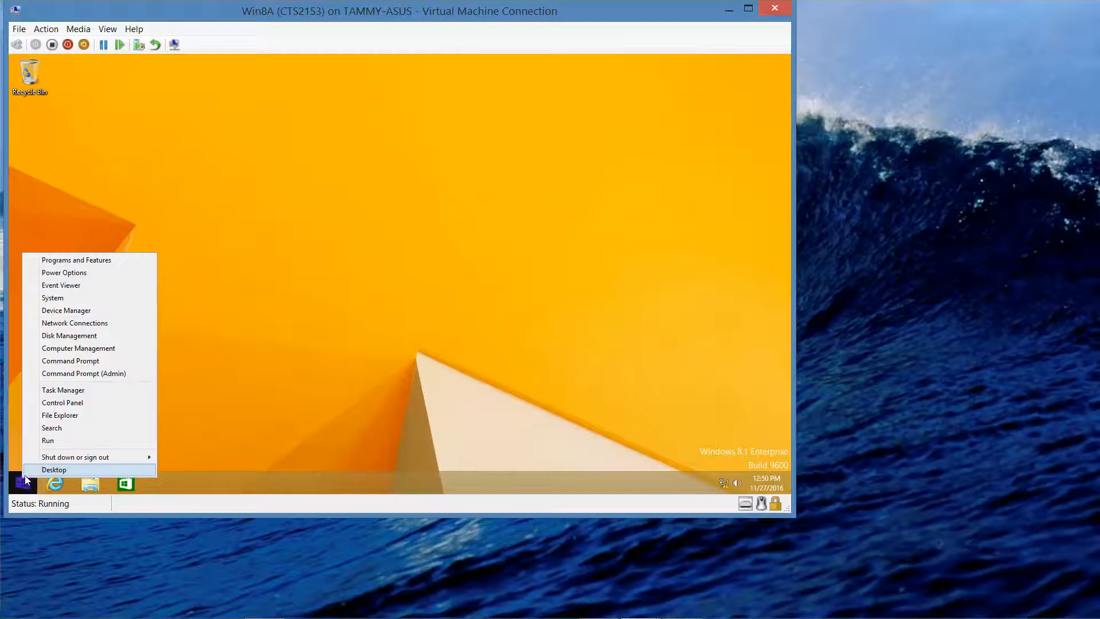
pyautogui.click(46, 430)
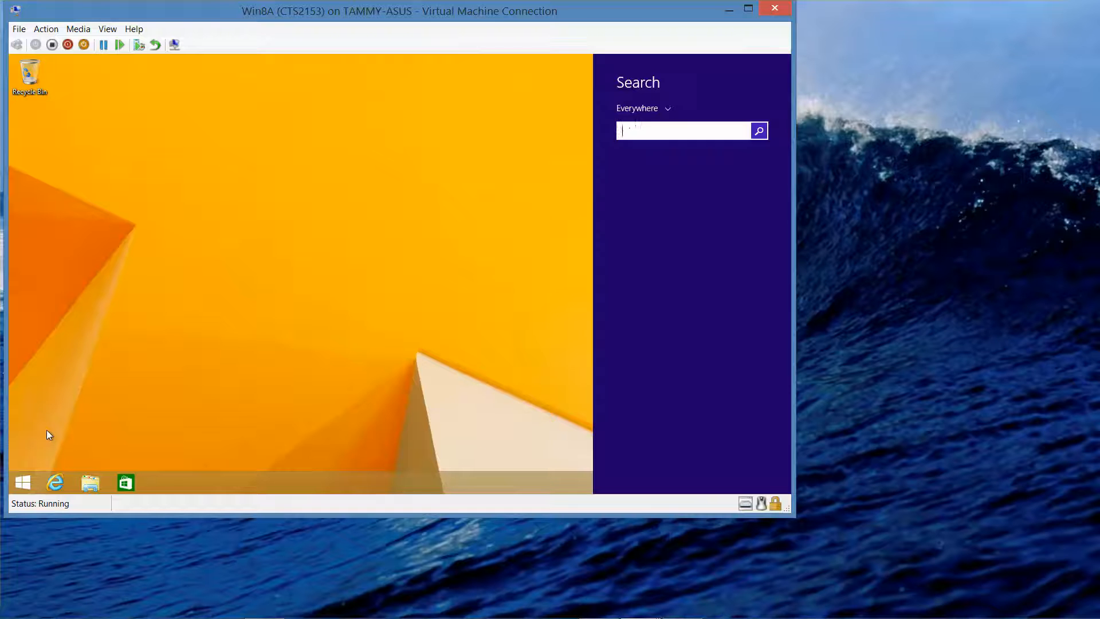
pyautogui.write('windows defender')
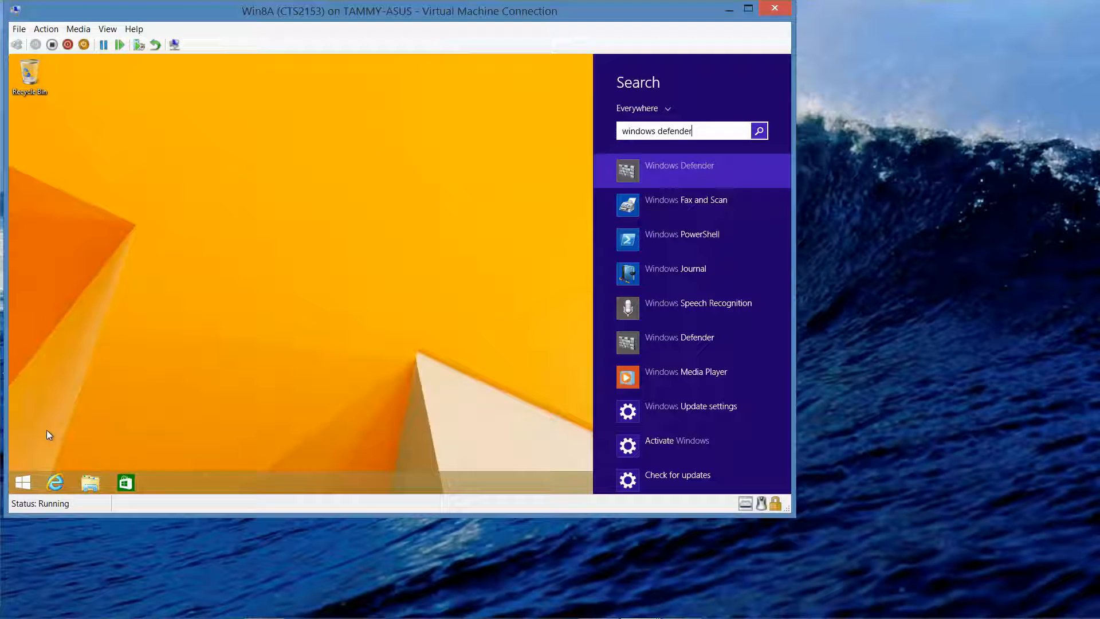
pyautogui.click(686, 171)
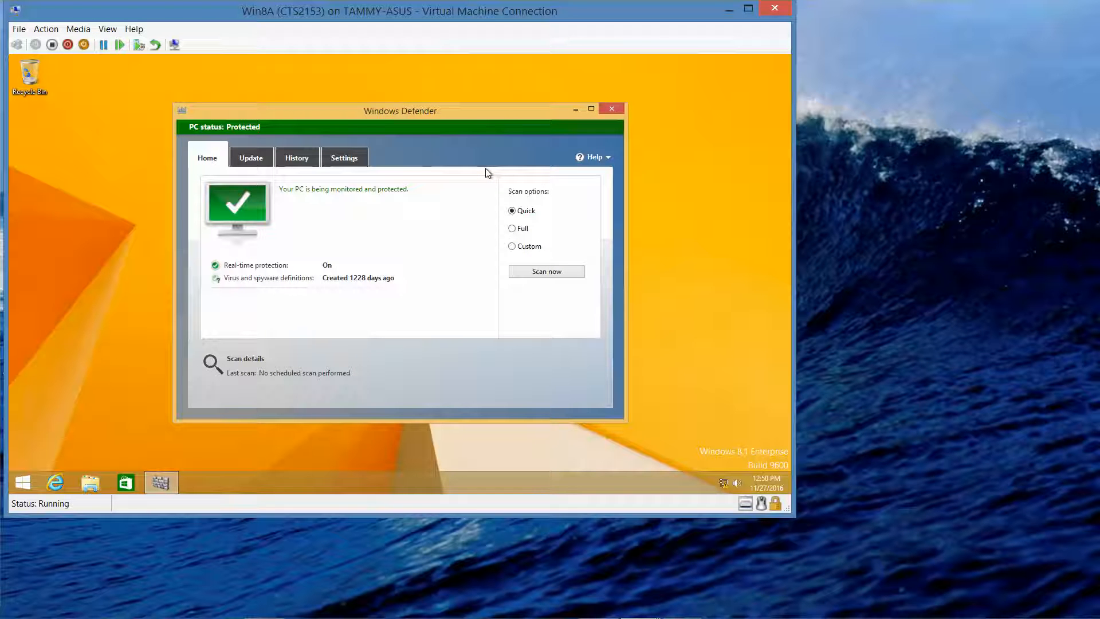
# Step: Turn off real-time protection in Defender's settings, save the change, and close Defender
pyautogui.click(342, 158)
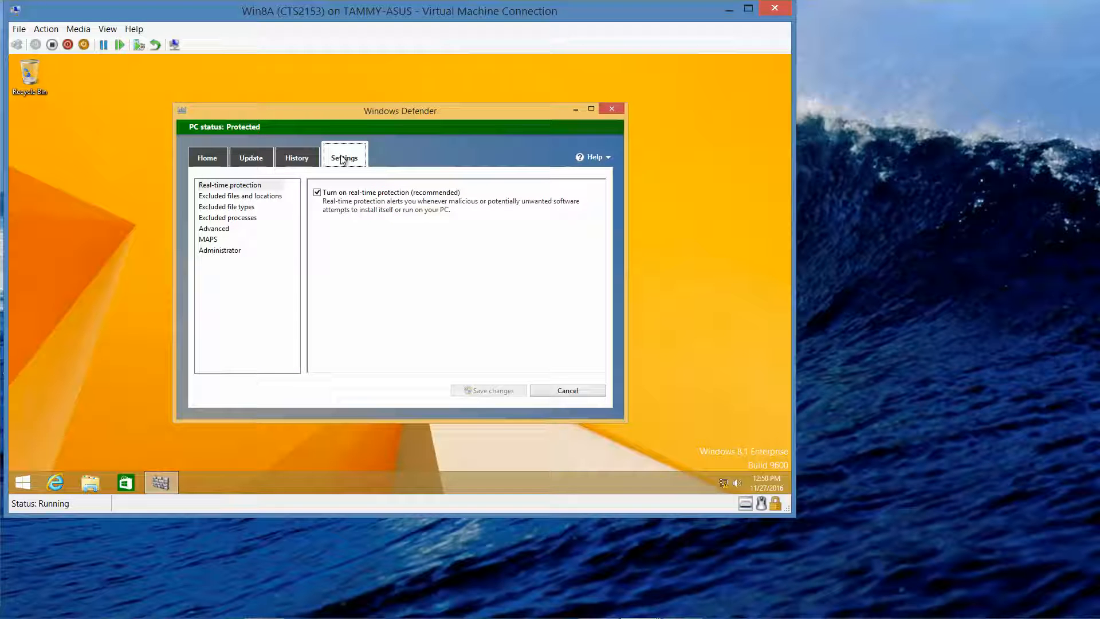
pyautogui.click(317, 193)
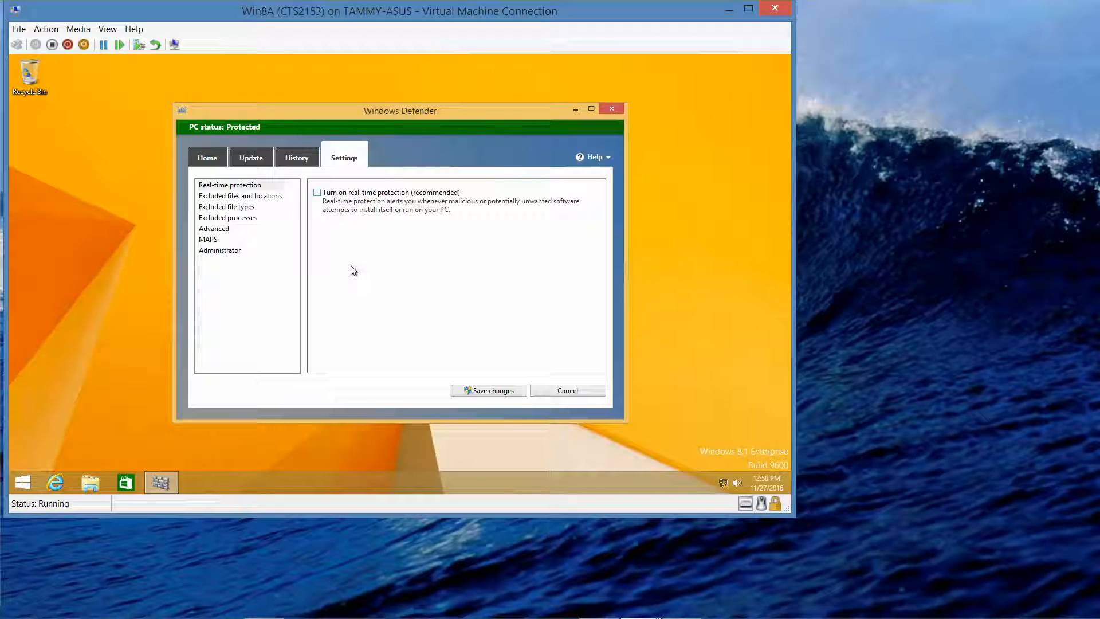
pyautogui.click(500, 390)
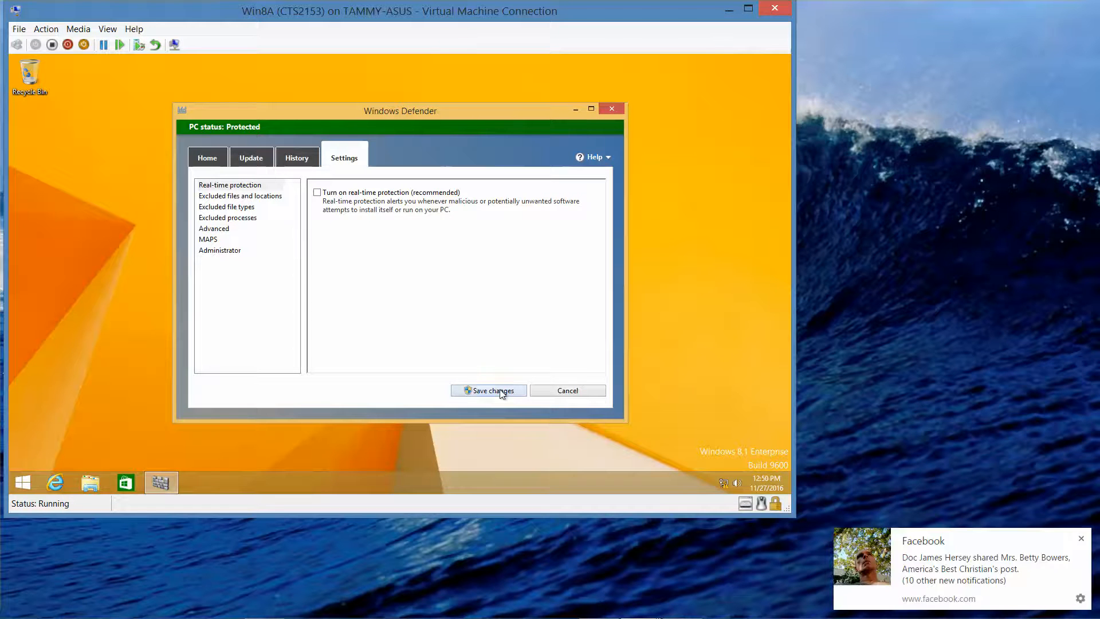
pyautogui.click(1081, 537)
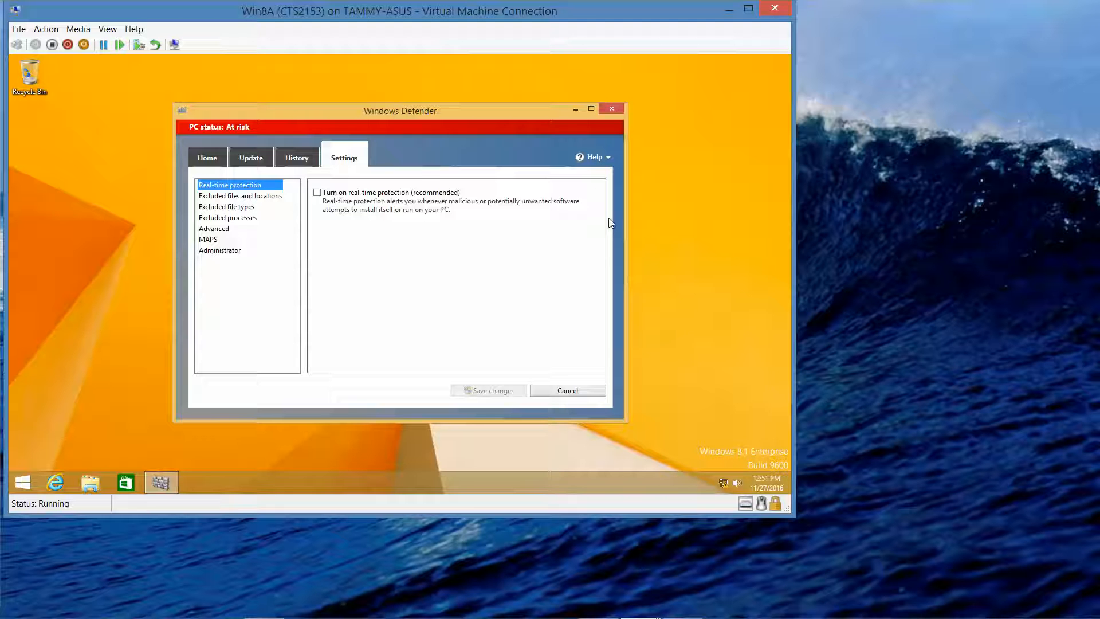
pyautogui.click(559, 391)
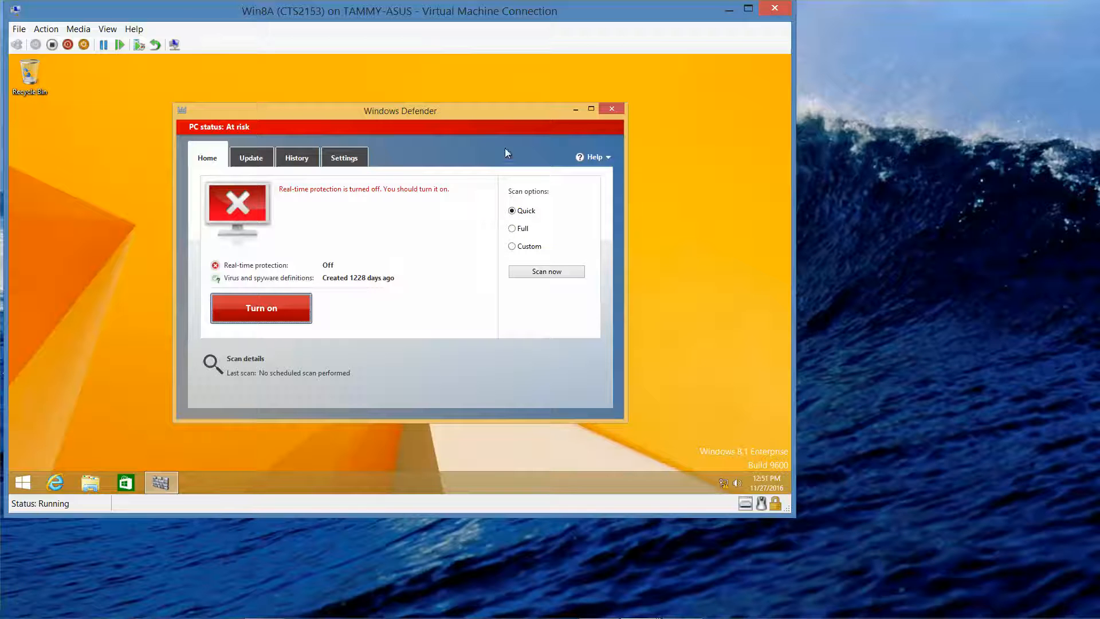
pyautogui.click(617, 111)
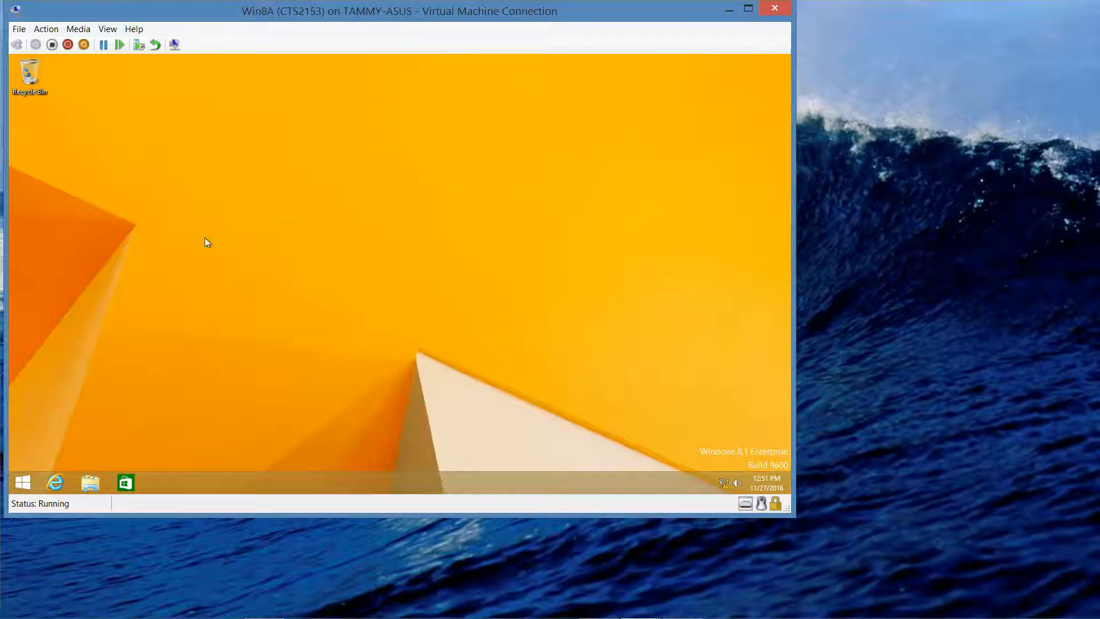
# Step: Search for 'sequenc' and launch the Microsoft Application Virtualization Sequencer
pyautogui.rightClick(30, 486)
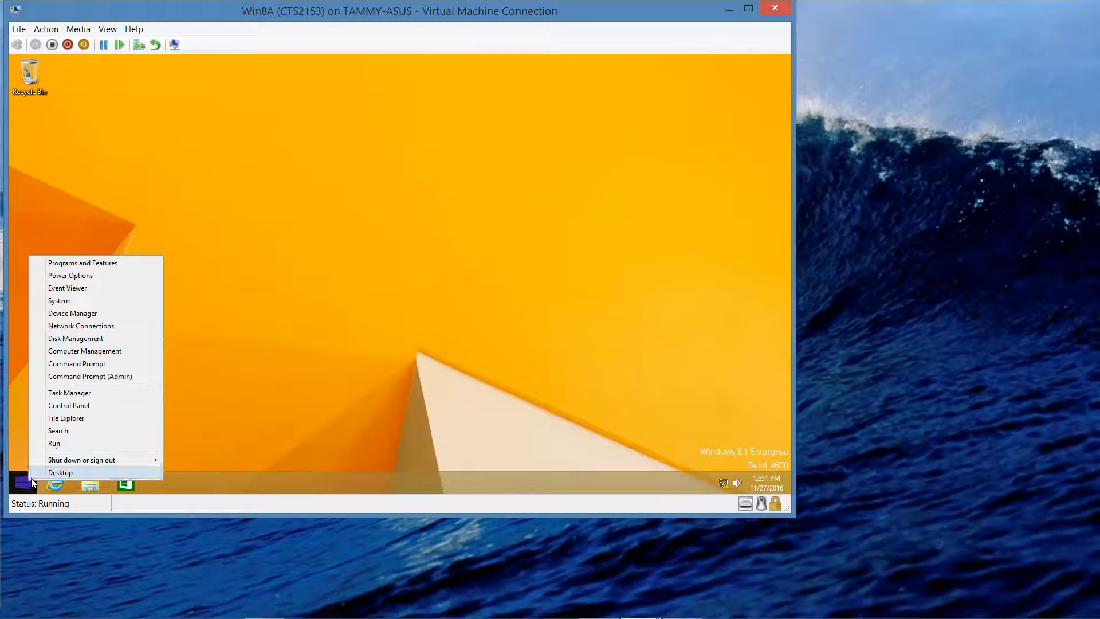
pyautogui.click(60, 435)
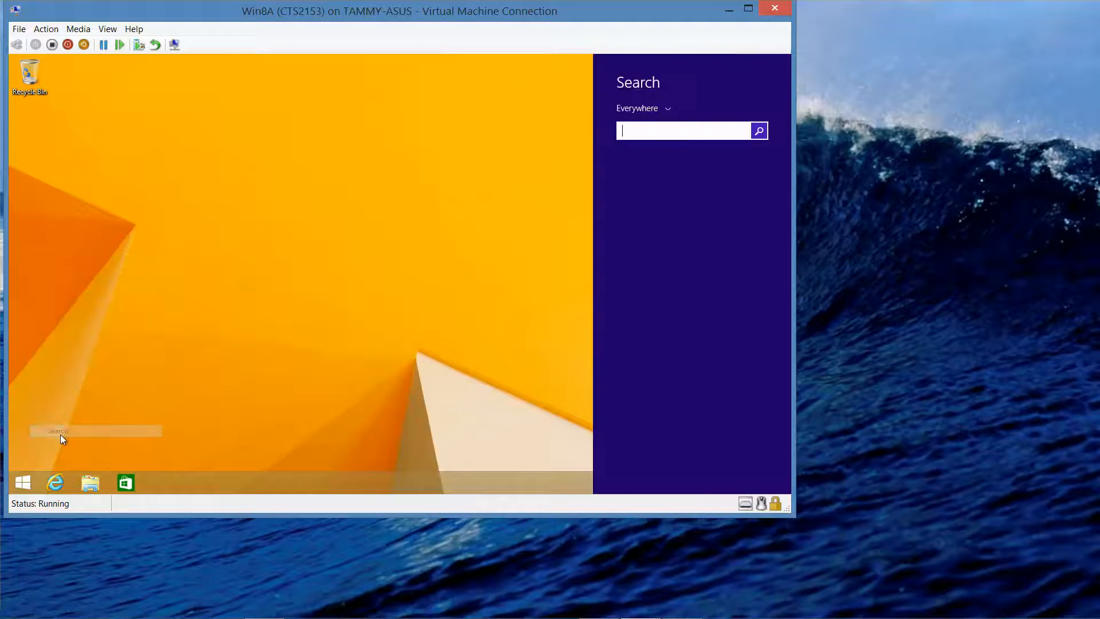
pyautogui.write('sequencer')
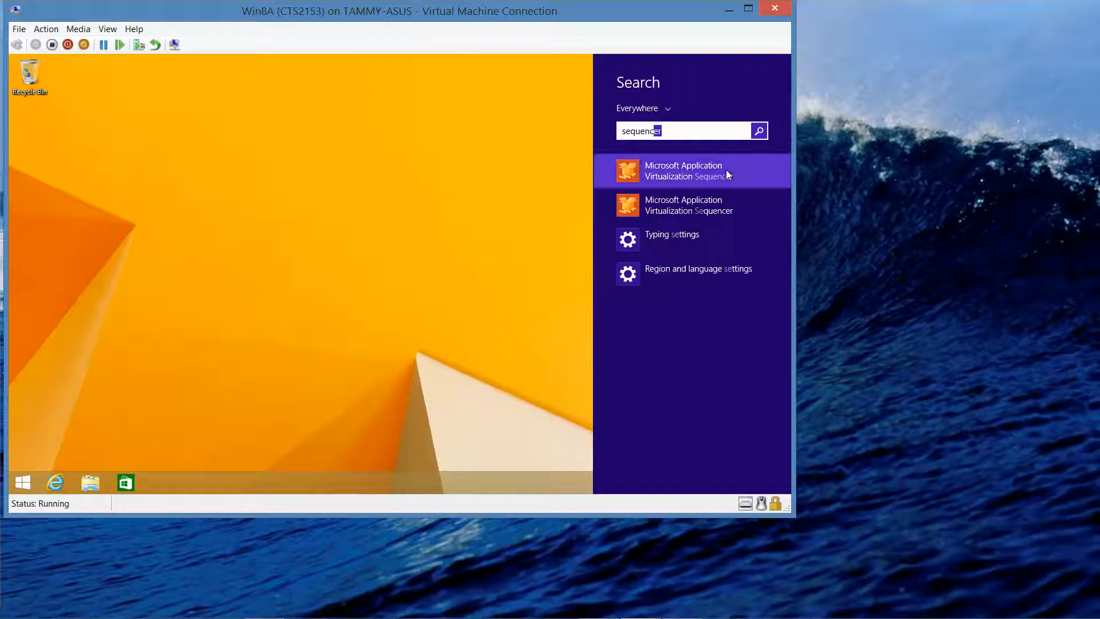
pyautogui.click(708, 172)
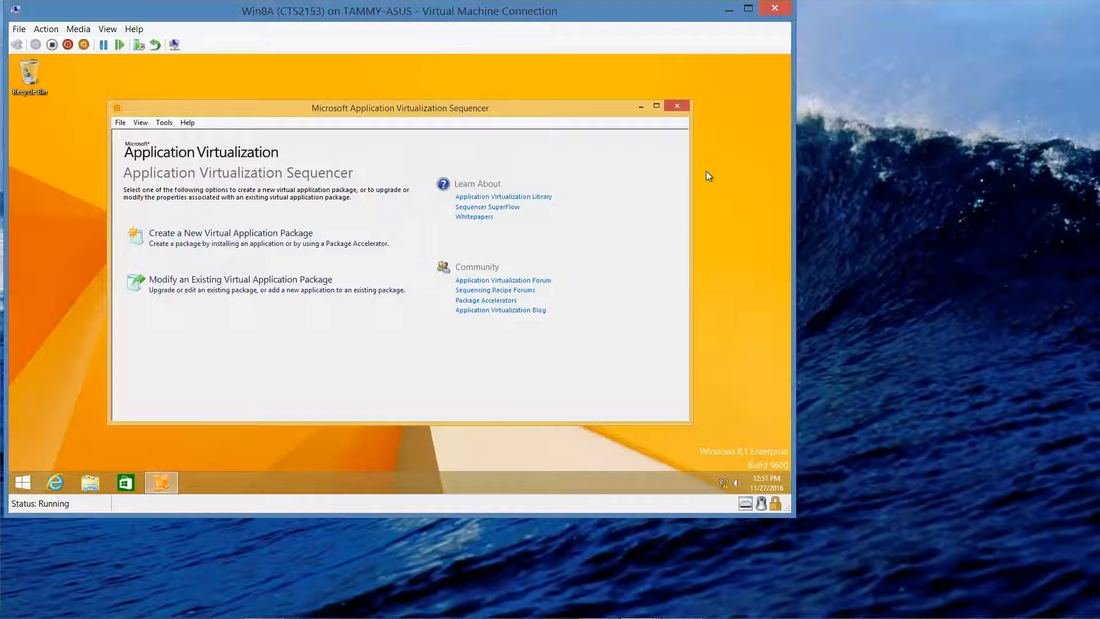
# Step: Begin a new virtual application package using the default Create Package method, passing Prepare Computer
pyautogui.click(209, 245)
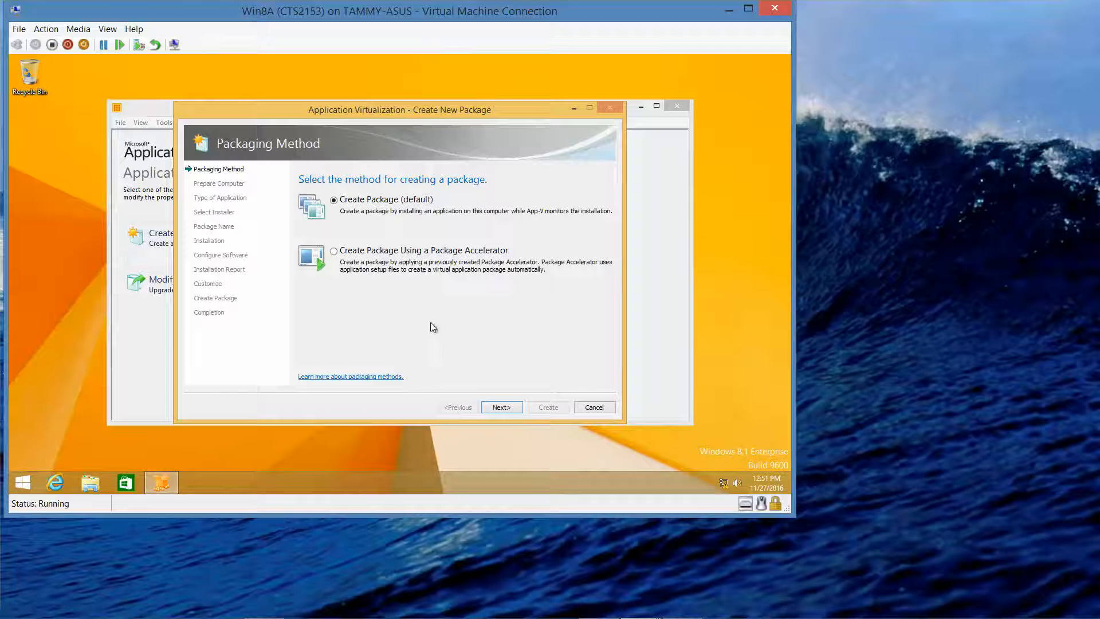
pyautogui.click(502, 408)
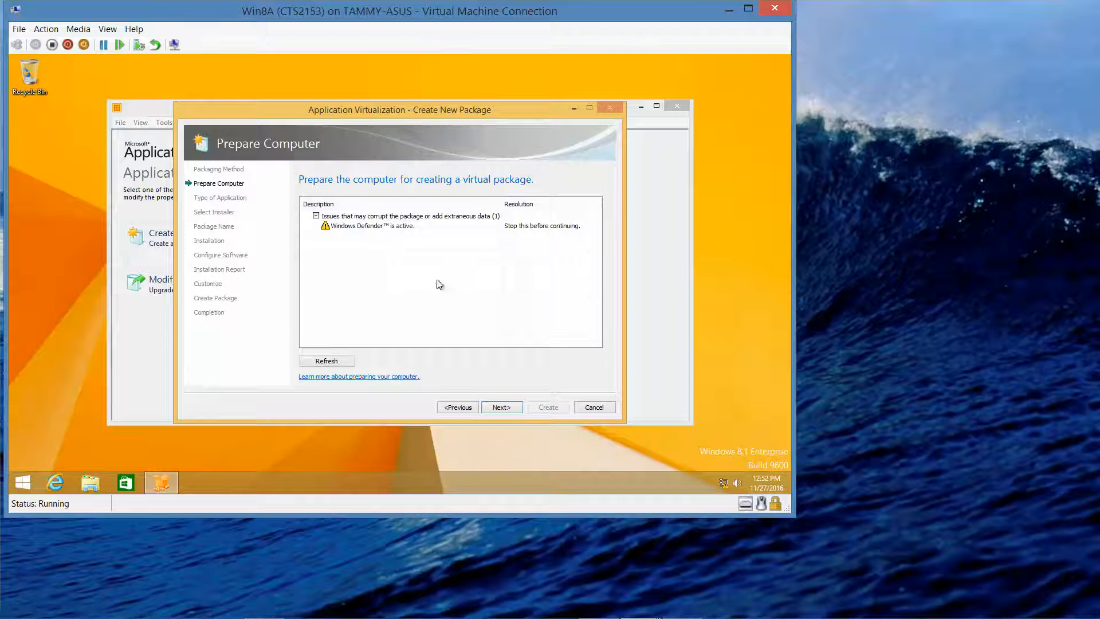
pyautogui.click(503, 405)
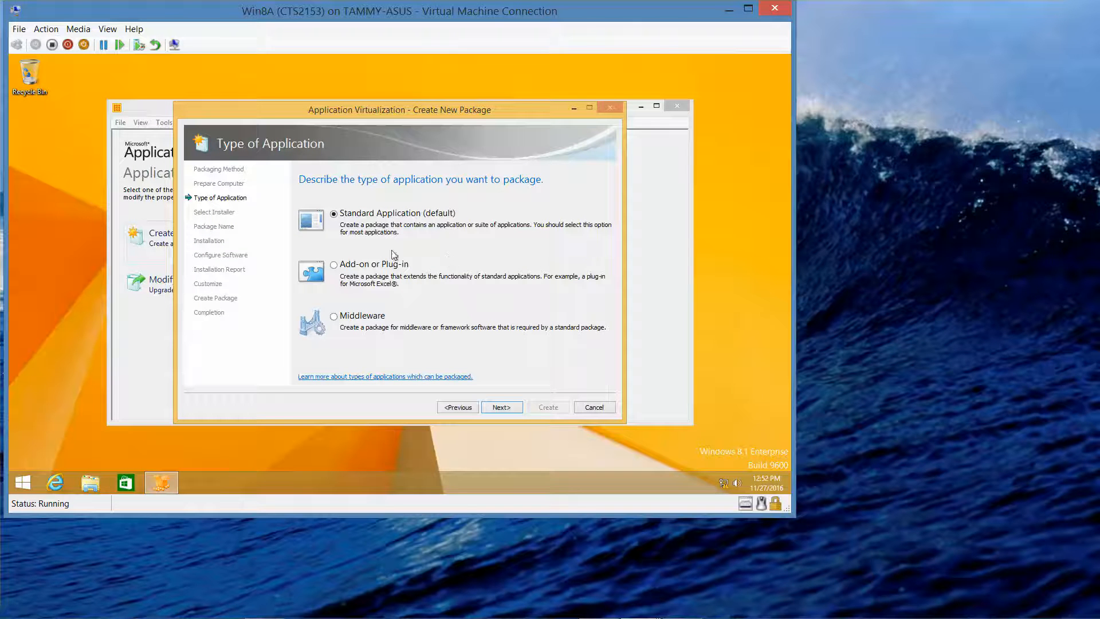
# Step: Keep Standard Application and select \\RWDC01\Software\PowerPointViewer.exe as the installer
pyautogui.click(500, 406)
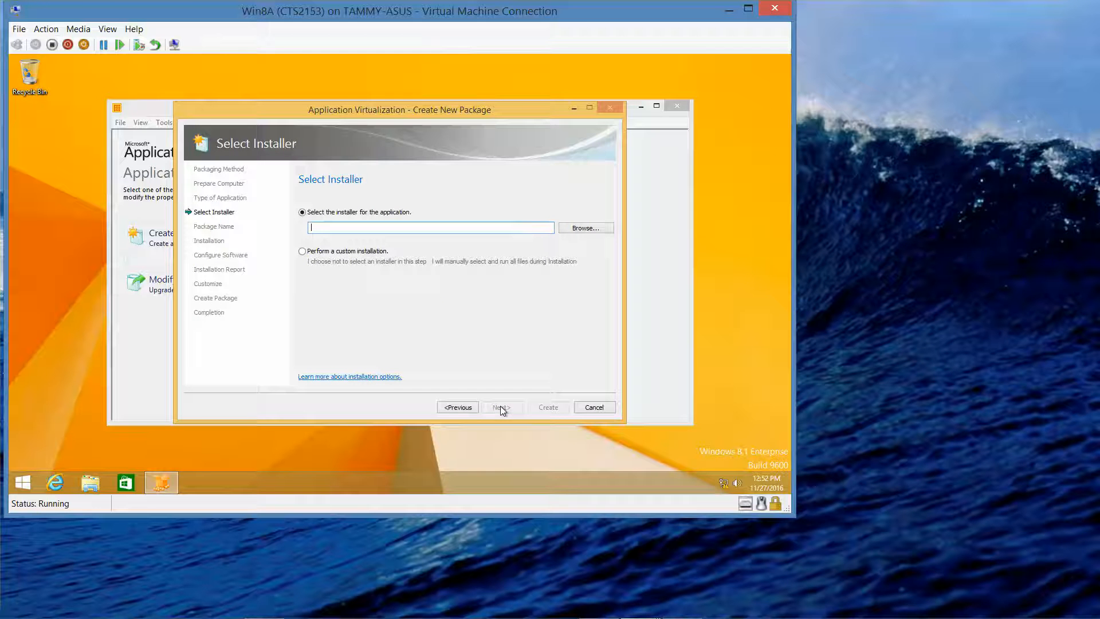
pyautogui.click(572, 226)
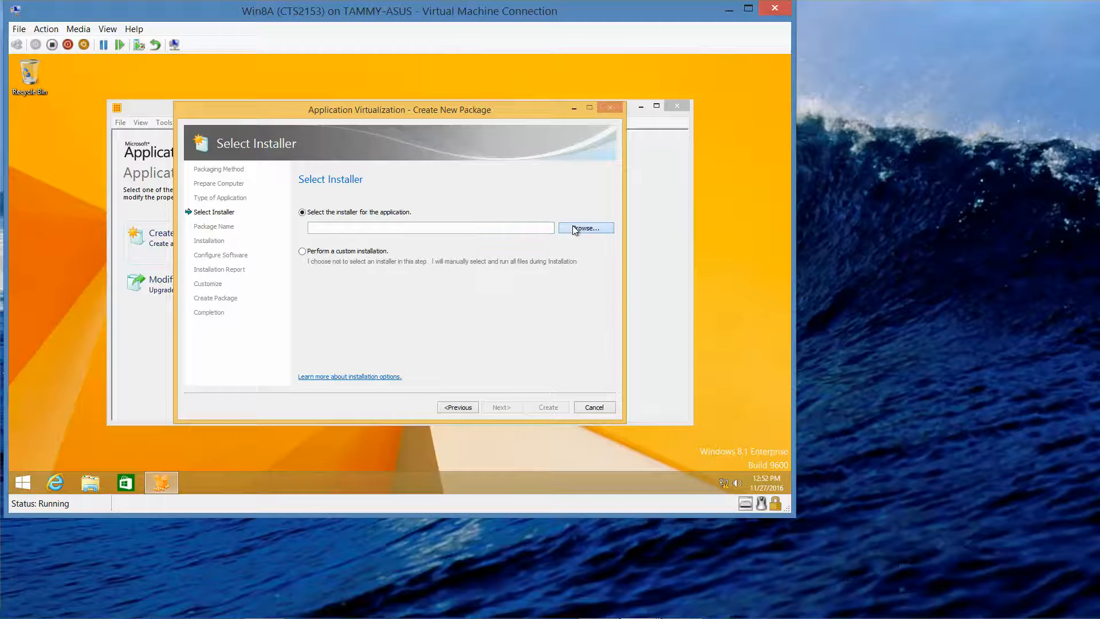
pyautogui.click(574, 229)
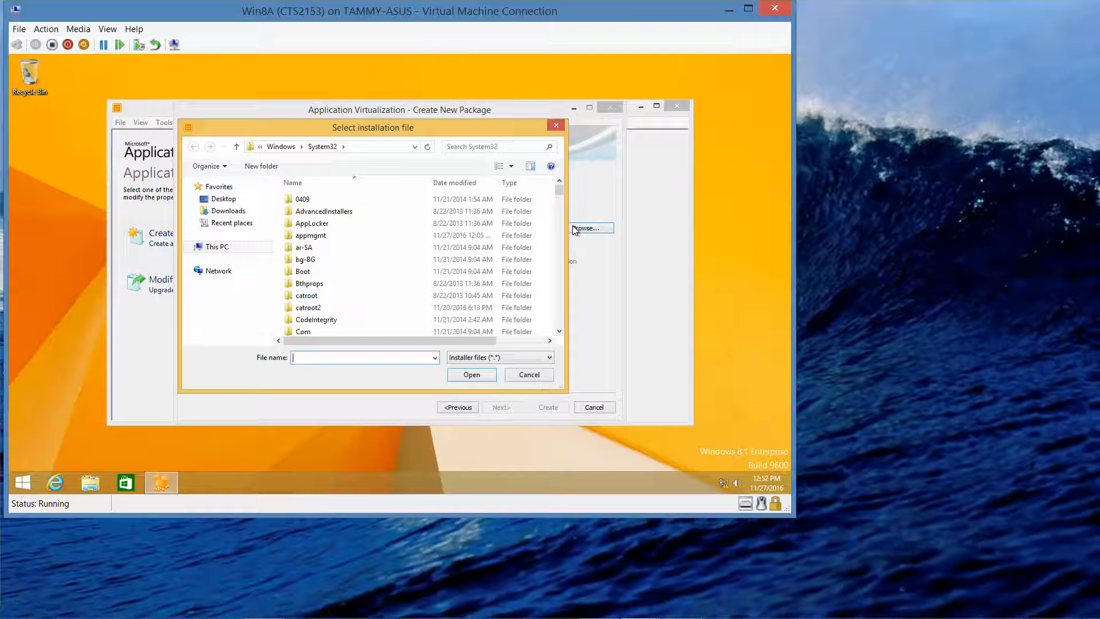
pyautogui.click(220, 271)
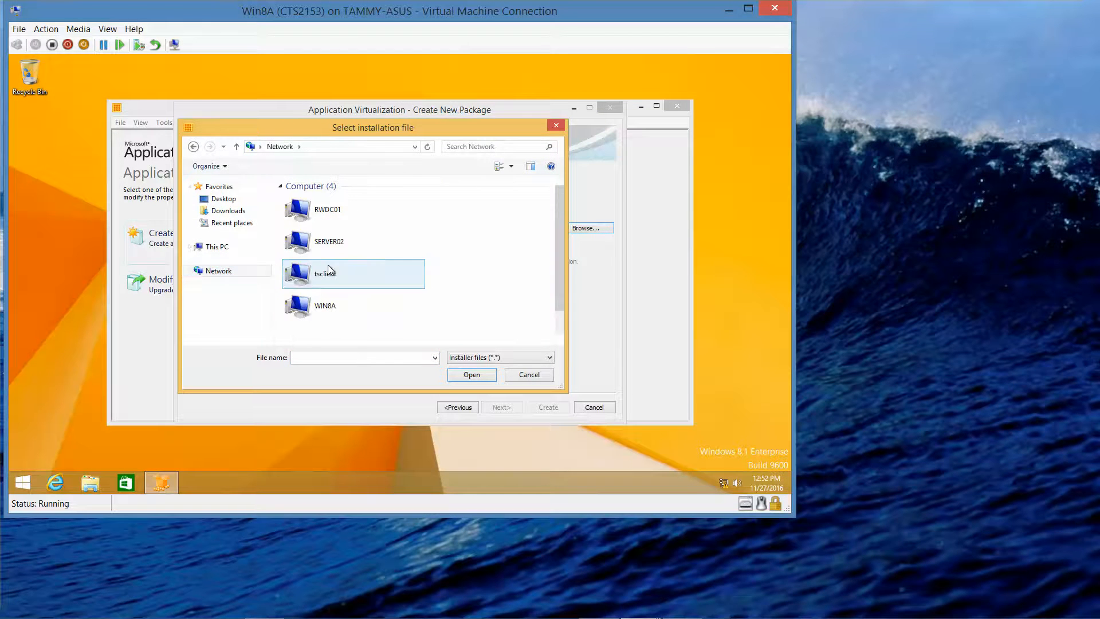
pyautogui.doubleClick(335, 217)
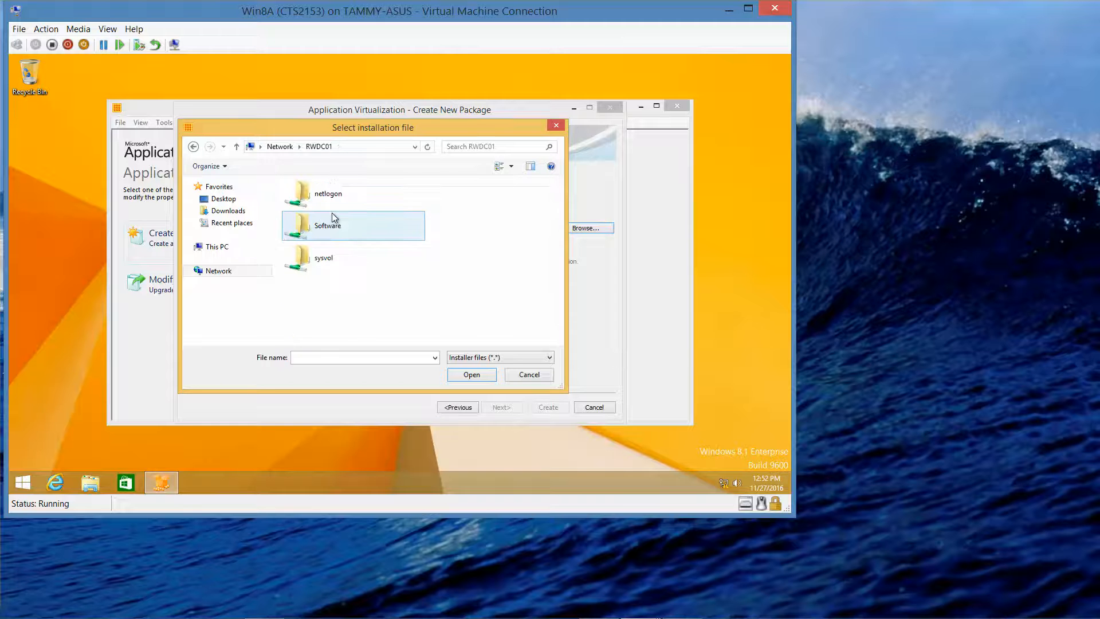
pyautogui.doubleClick(330, 231)
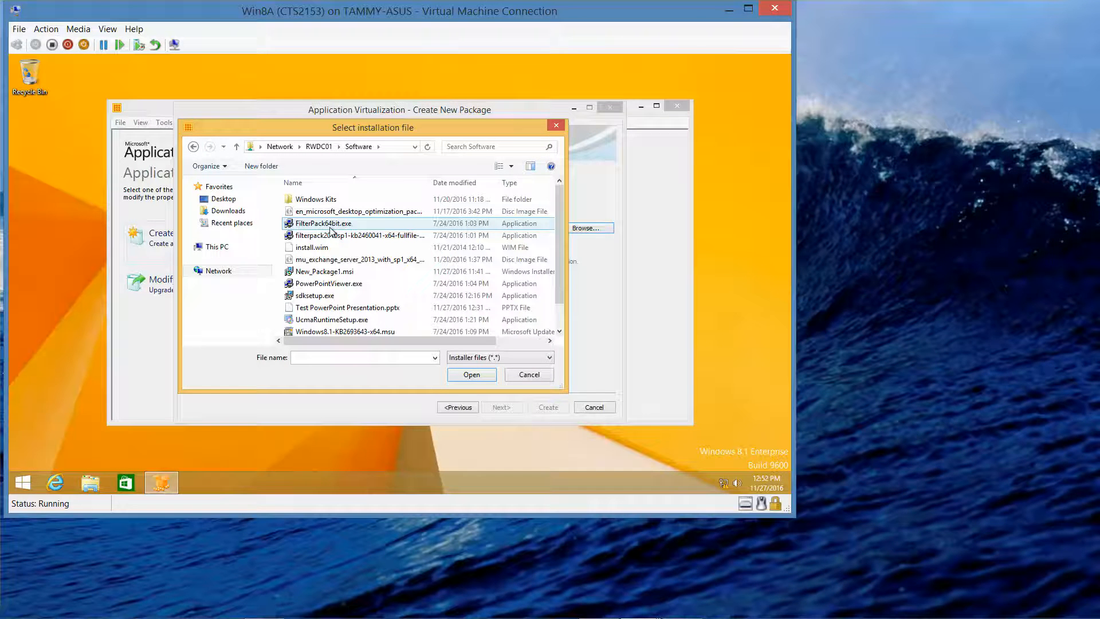
pyautogui.click(342, 286)
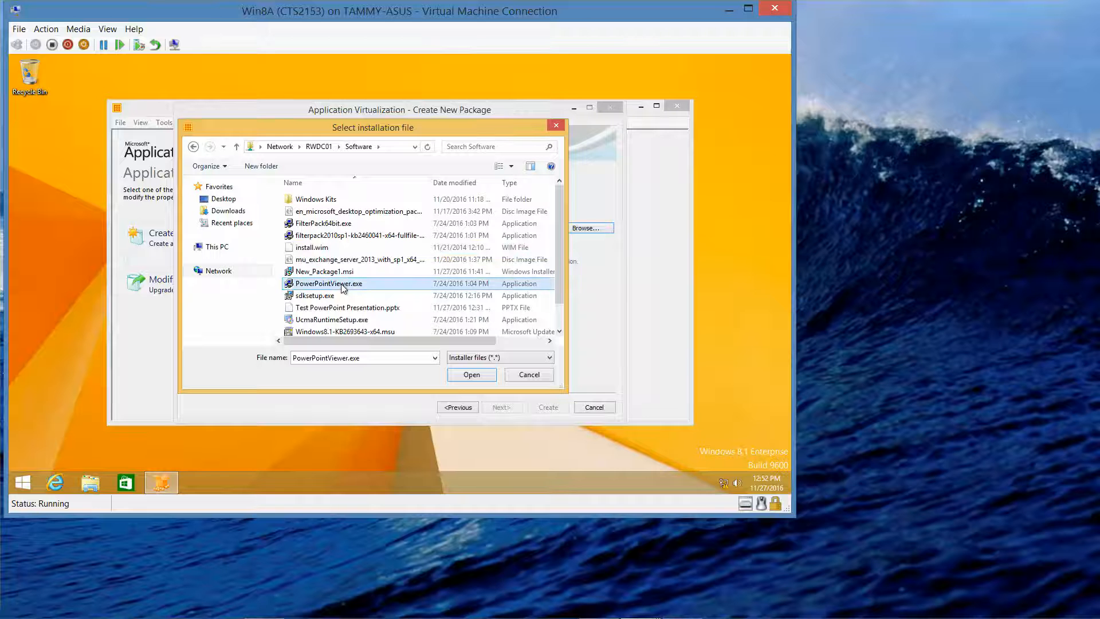
pyautogui.click(472, 375)
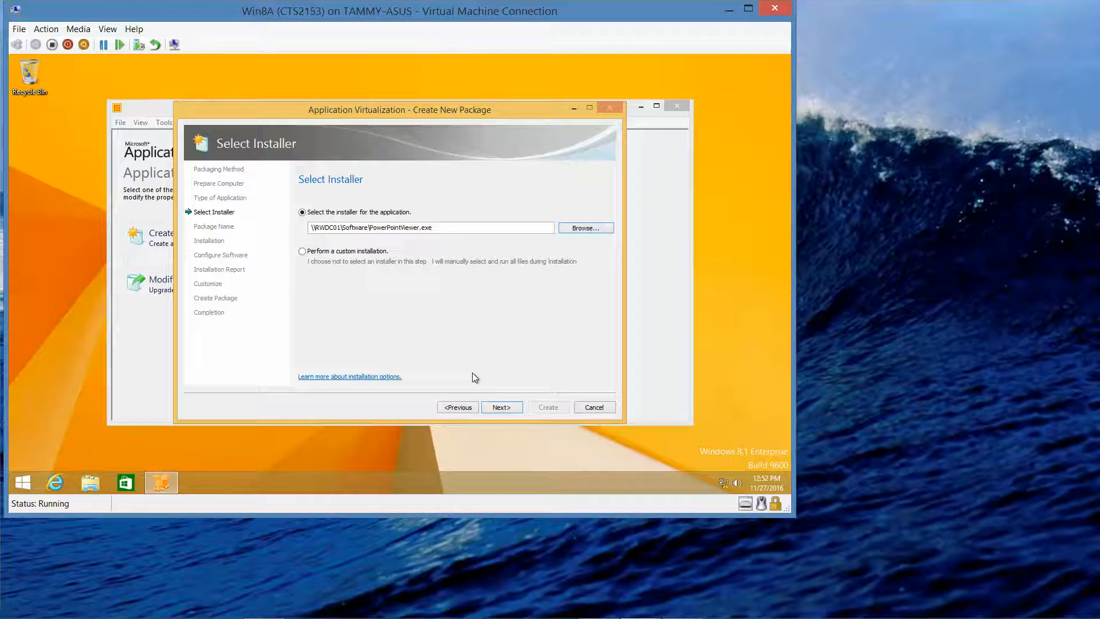
# Step: Name the package 'PowerPoint Viewer' with directory C:\Program Files\PowerPoint Viewer and continue
pyautogui.click(508, 408)
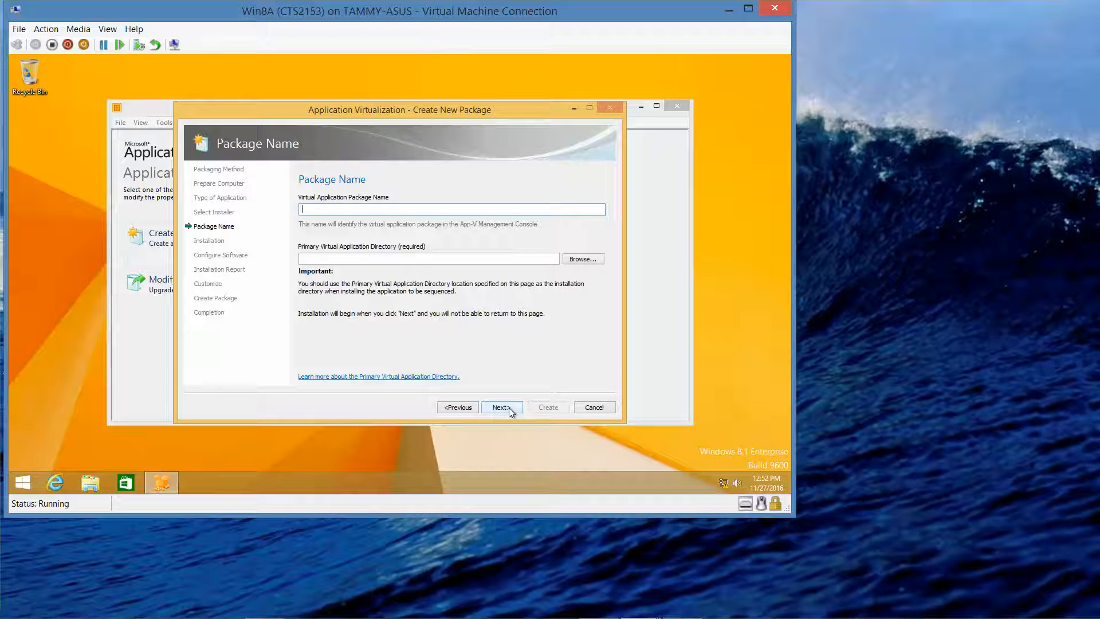
pyautogui.write('Power Point')
pyautogui.press('BackSpace')
pyautogui.press('BackSpace')
pyautogui.press('BackSpace')
pyautogui.press('BackSpace')
pyautogui.press('BackSpace')
pyautogui.press('BackSpace')
pyautogui.press('BackSpace')
pyautogui.press('BackSpace')
pyautogui.write('rPoint Viewe')
pyautogui.click(406, 259)
pyautogui.write('c')
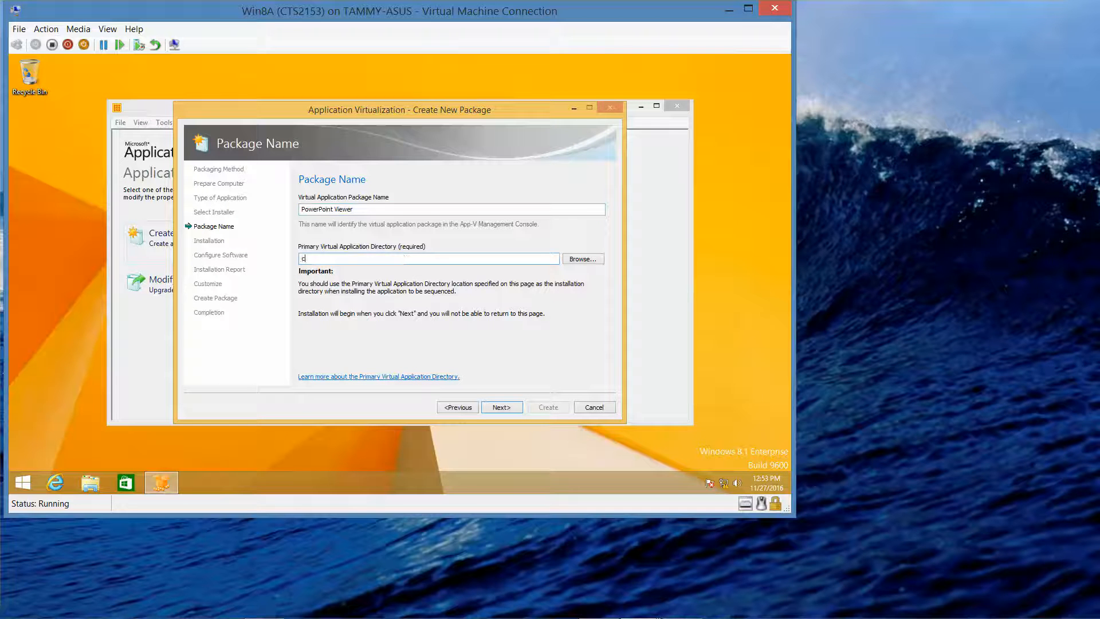
pyautogui.write(':\\Program Files\\PowerPoint Viewer')
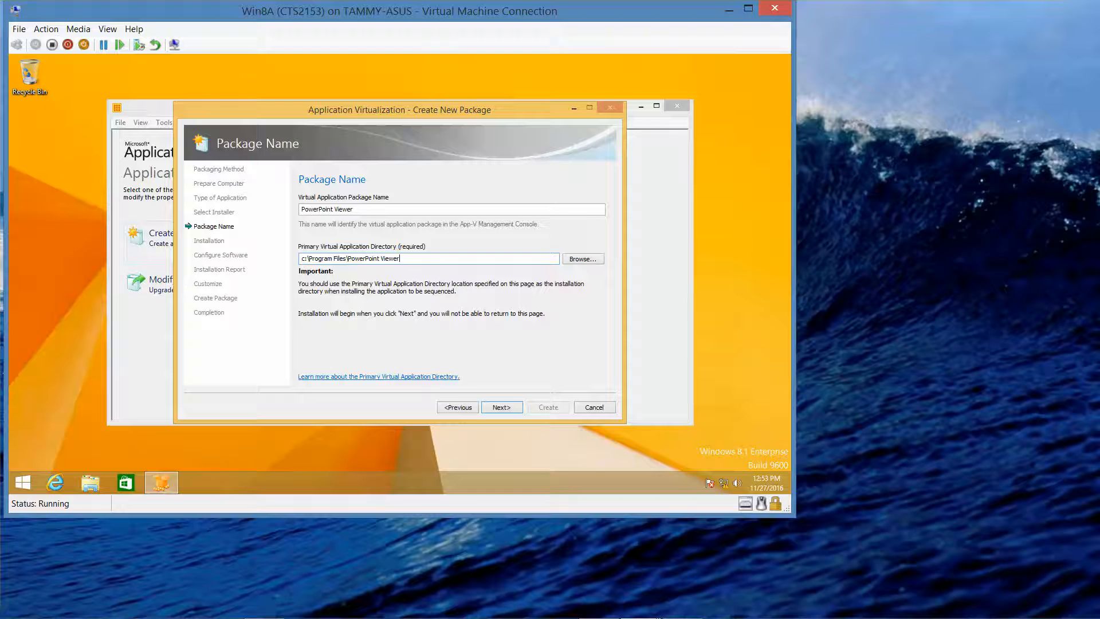
pyautogui.click(503, 410)
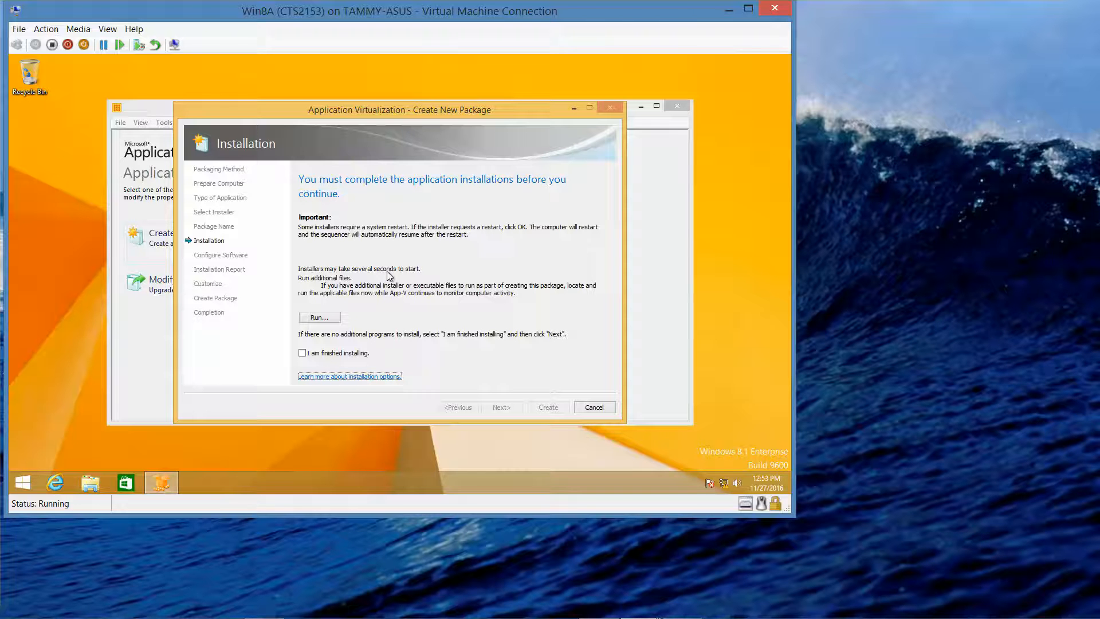
# Step: Run PowerPointViewer.exe, accept its license, and install PowerPoint Viewer until setup completes
pyautogui.click(332, 318)
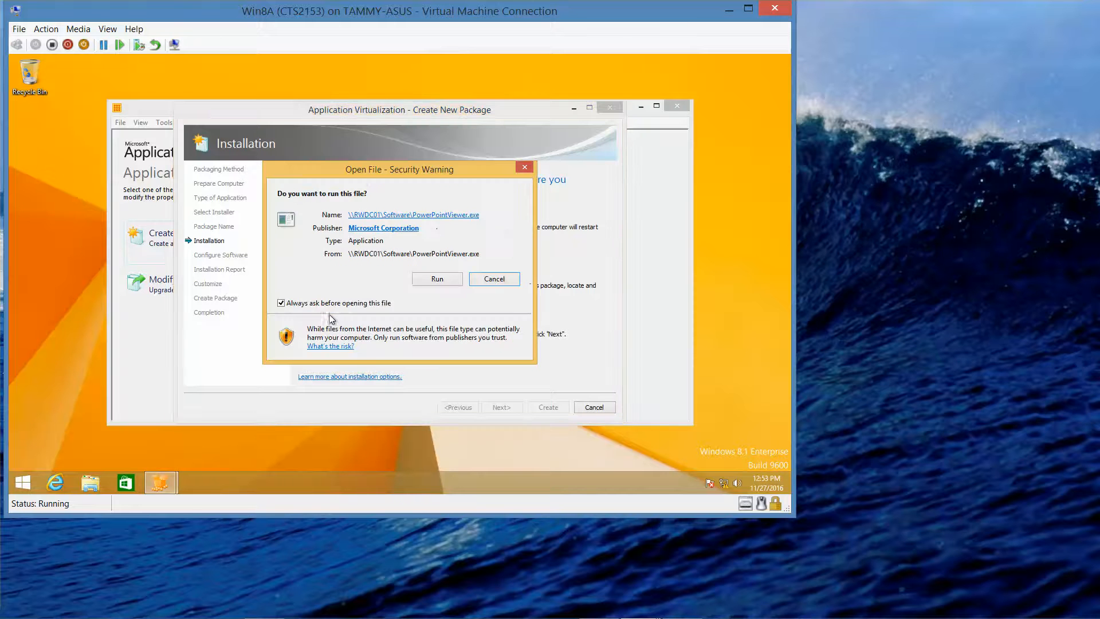
pyautogui.click(425, 281)
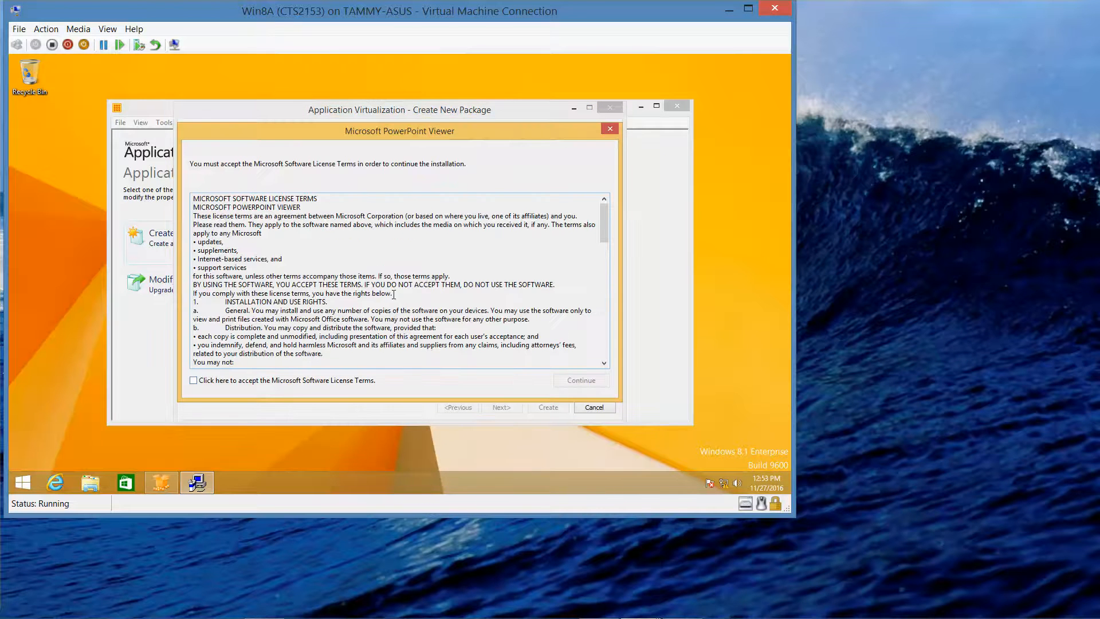
pyautogui.click(194, 381)
pyautogui.click(571, 383)
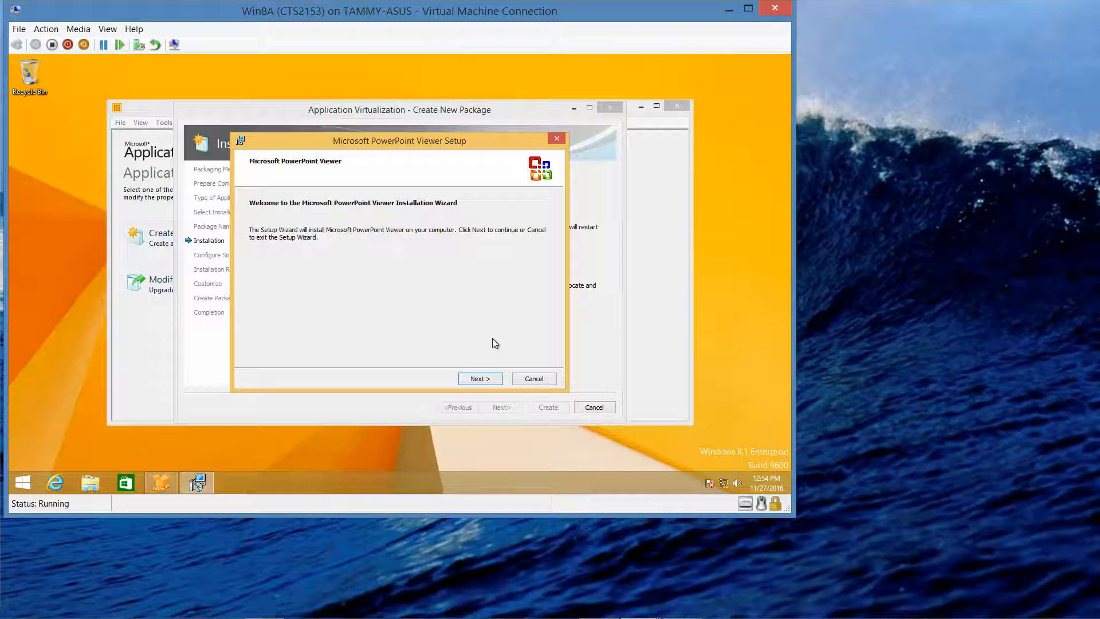
pyautogui.click(480, 378)
pyautogui.click(481, 379)
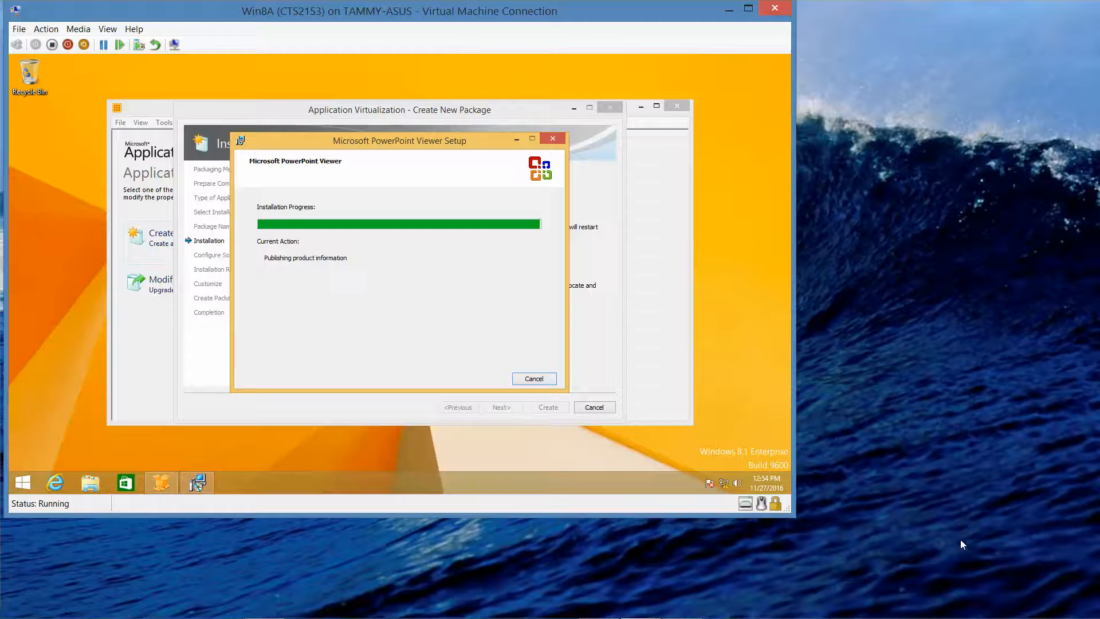
pyautogui.click(1017, 606)
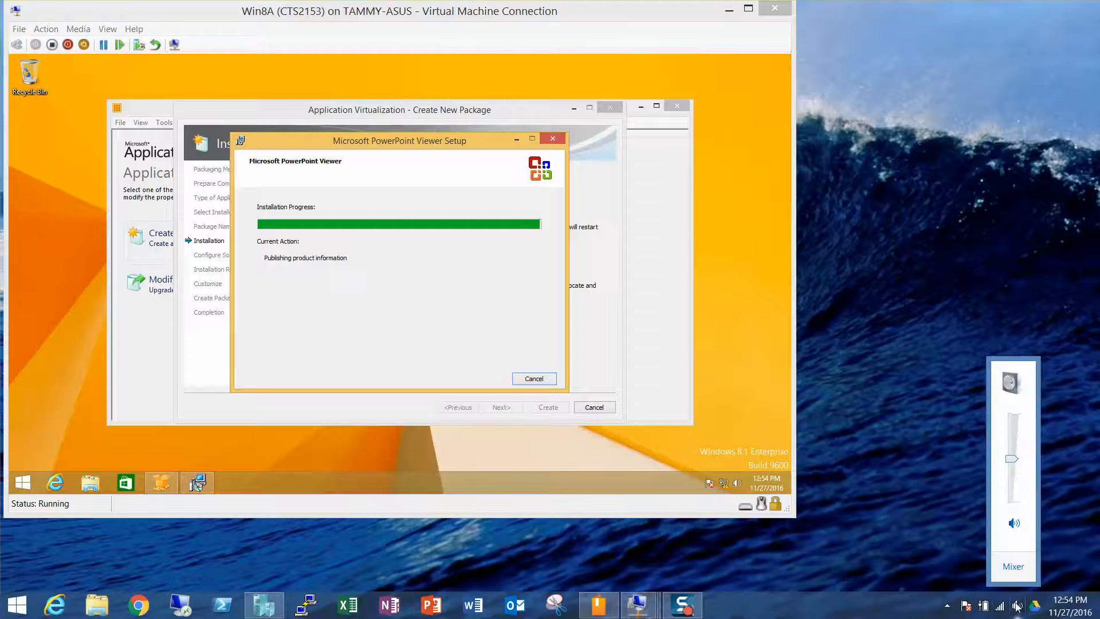
pyautogui.click(964, 471)
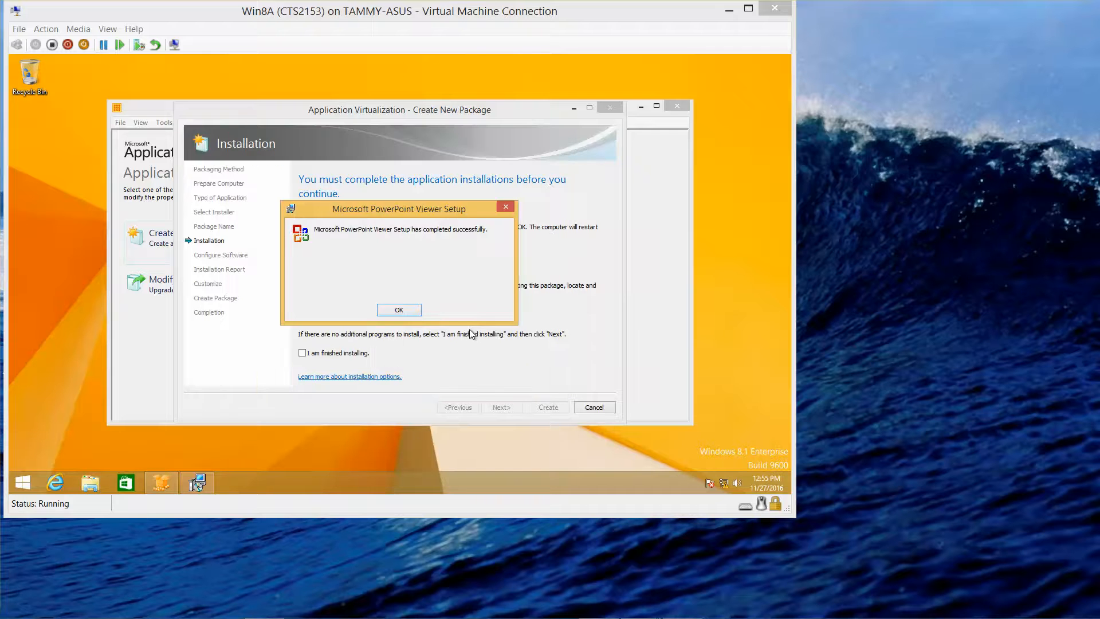
pyautogui.click(401, 309)
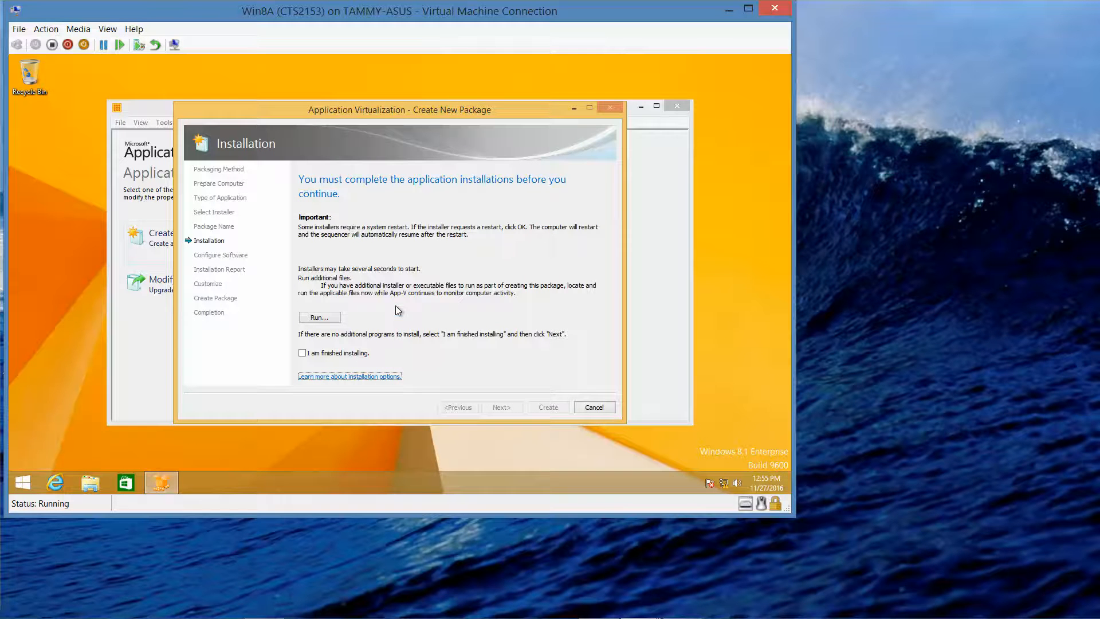
# Step: Check 'I am finished installing' and let the sequencer collect system changes
pyautogui.click(303, 354)
pyautogui.click(494, 408)
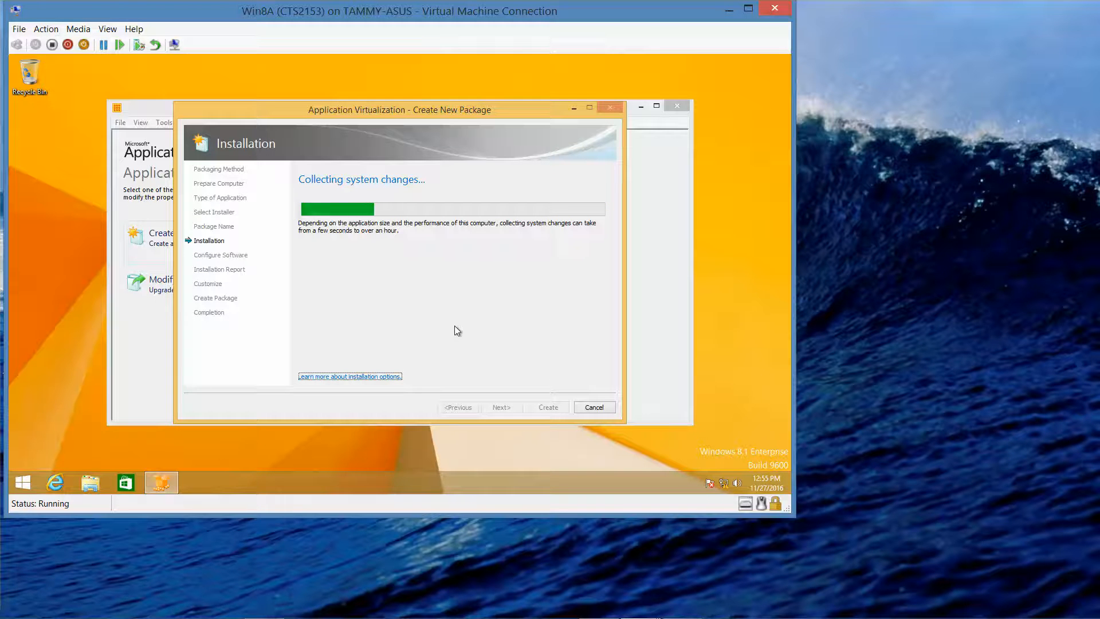
pyautogui.moveTo(718, 617)
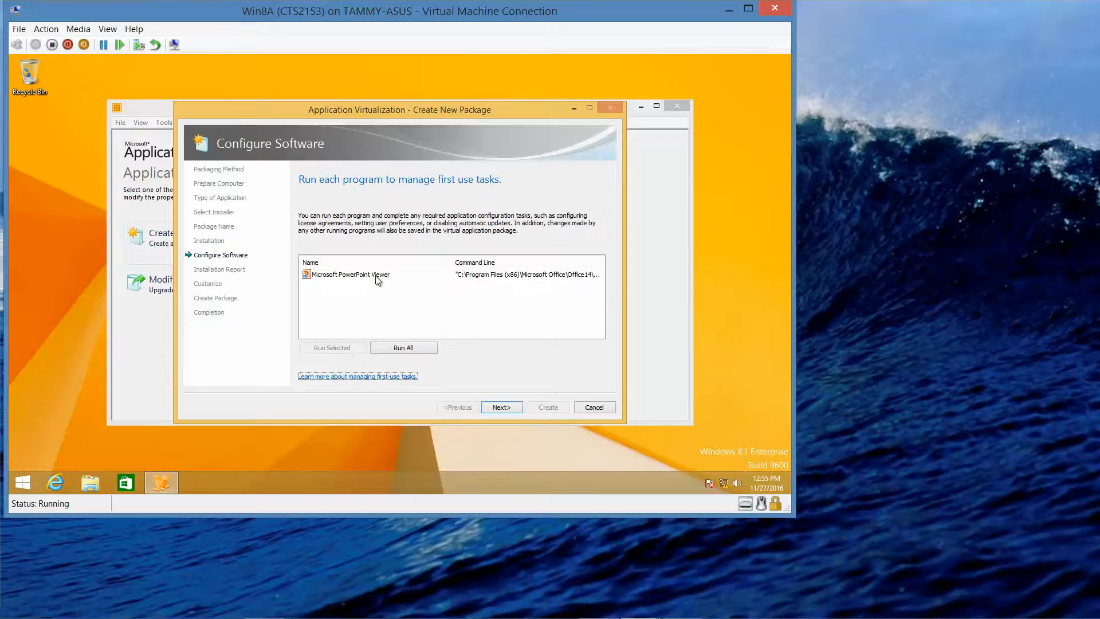
# Step: Run PowerPoint Viewer once, cancel its Open dialog, and advance past the installation report
pyautogui.click(376, 278)
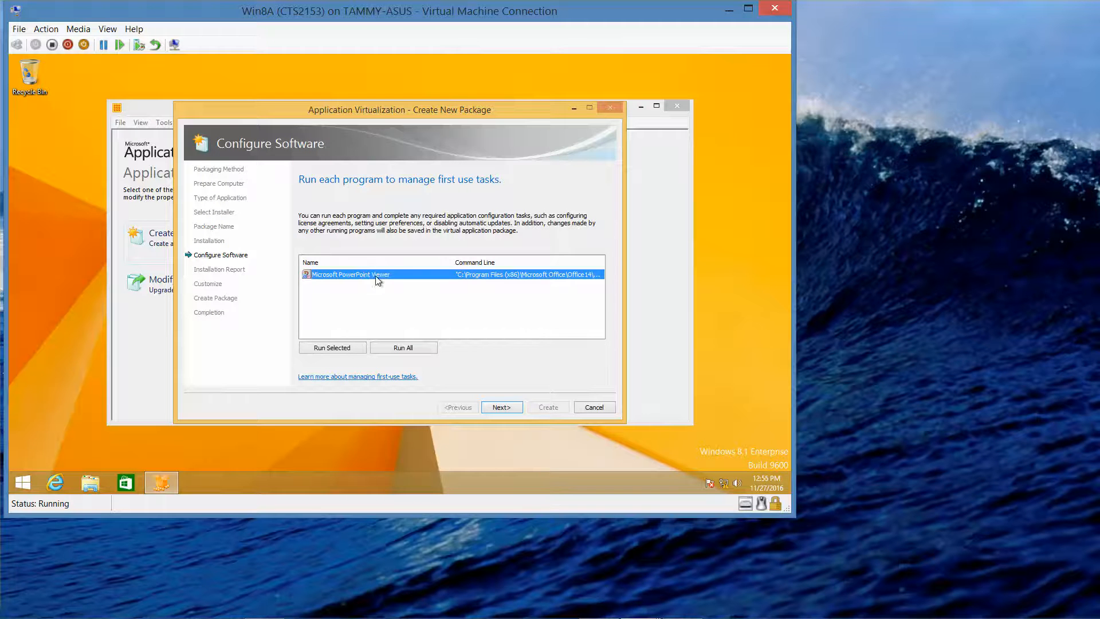
pyautogui.click(337, 348)
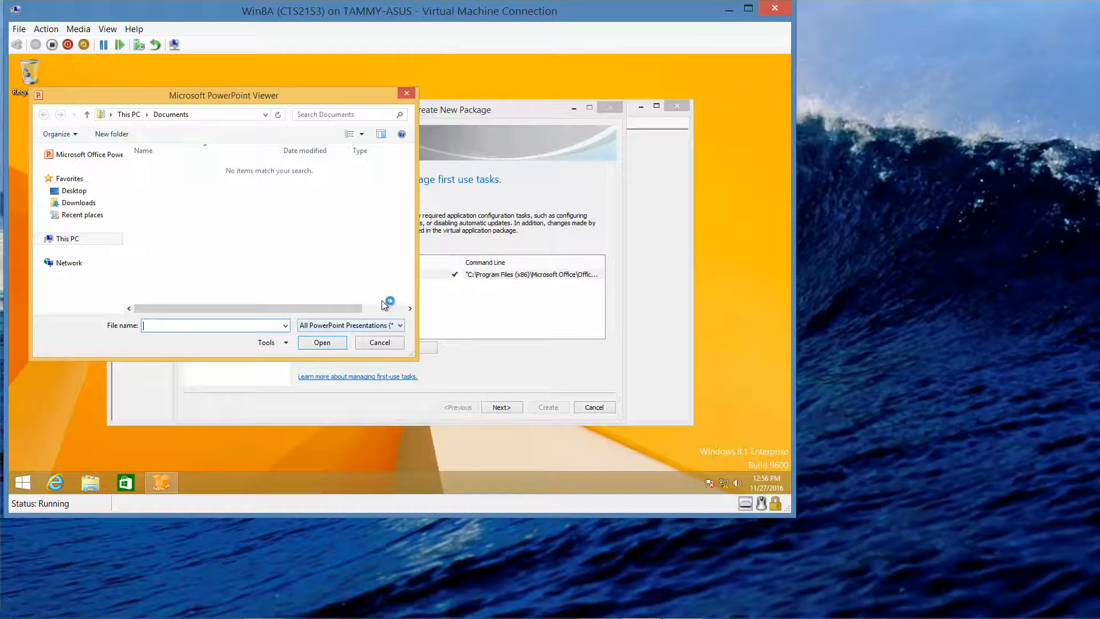
pyautogui.click(380, 343)
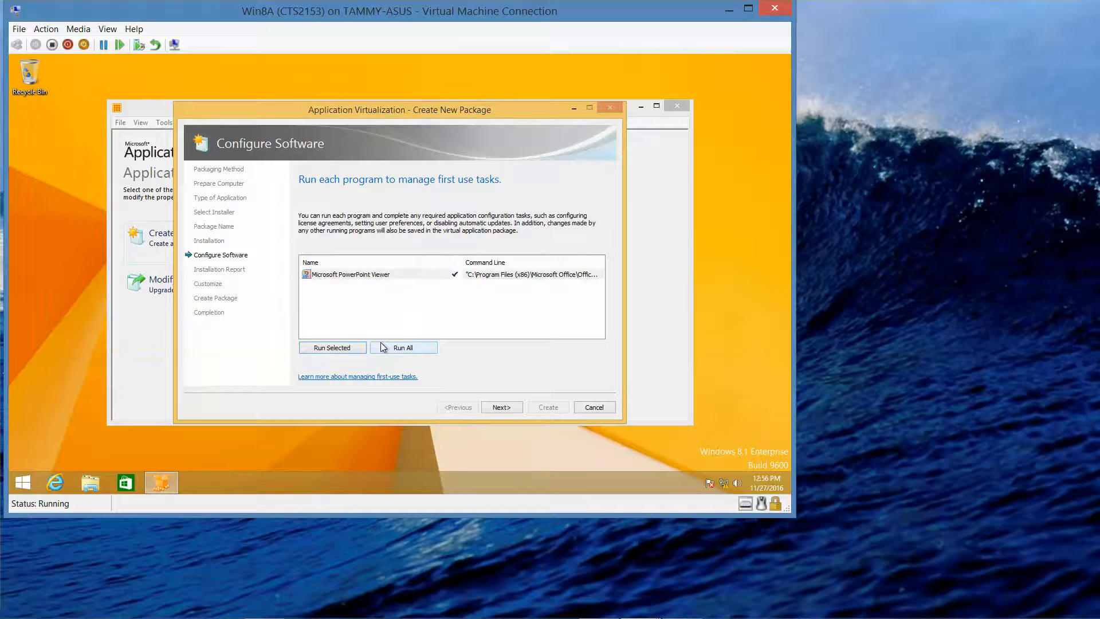
pyautogui.click(502, 407)
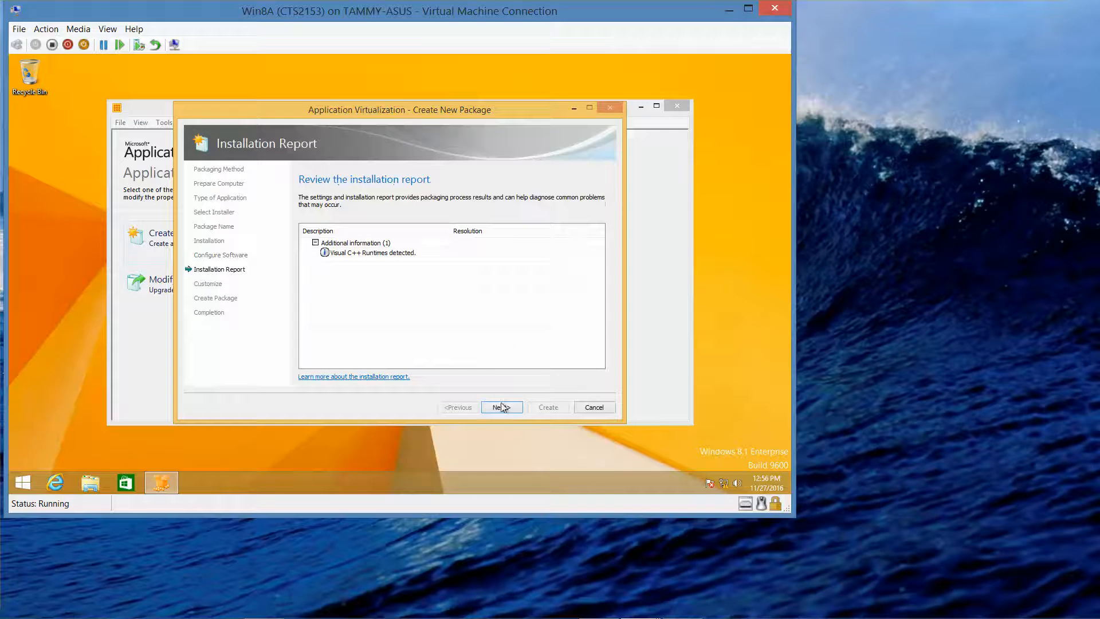
pyautogui.click(501, 407)
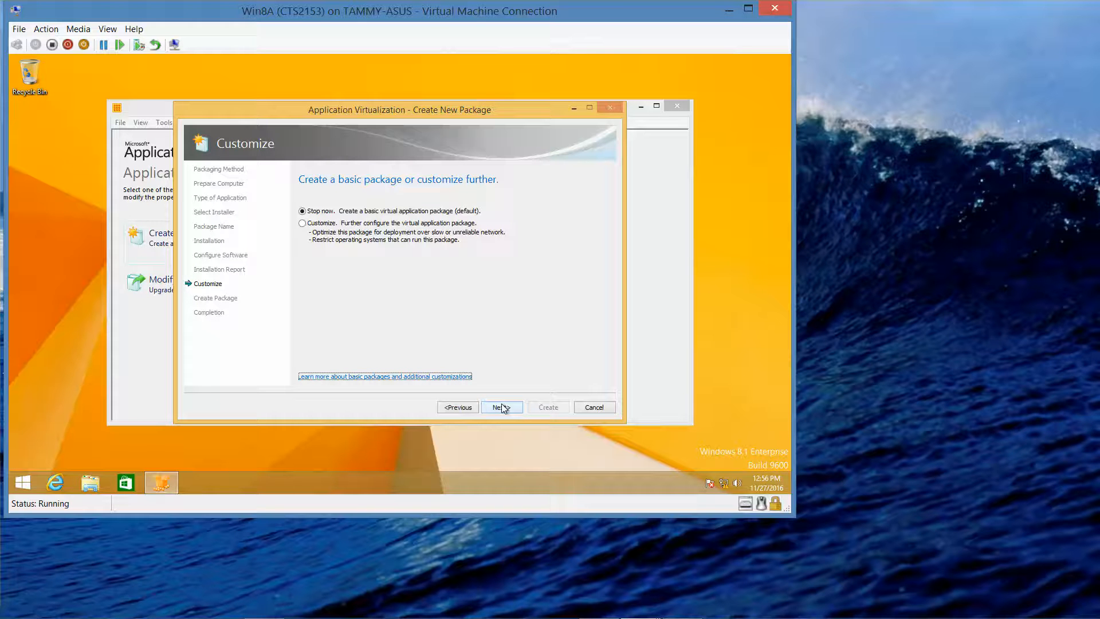
# Step: Choose Customize, skip streaming optimization, and confirm continuing without launching applications
pyautogui.click(302, 224)
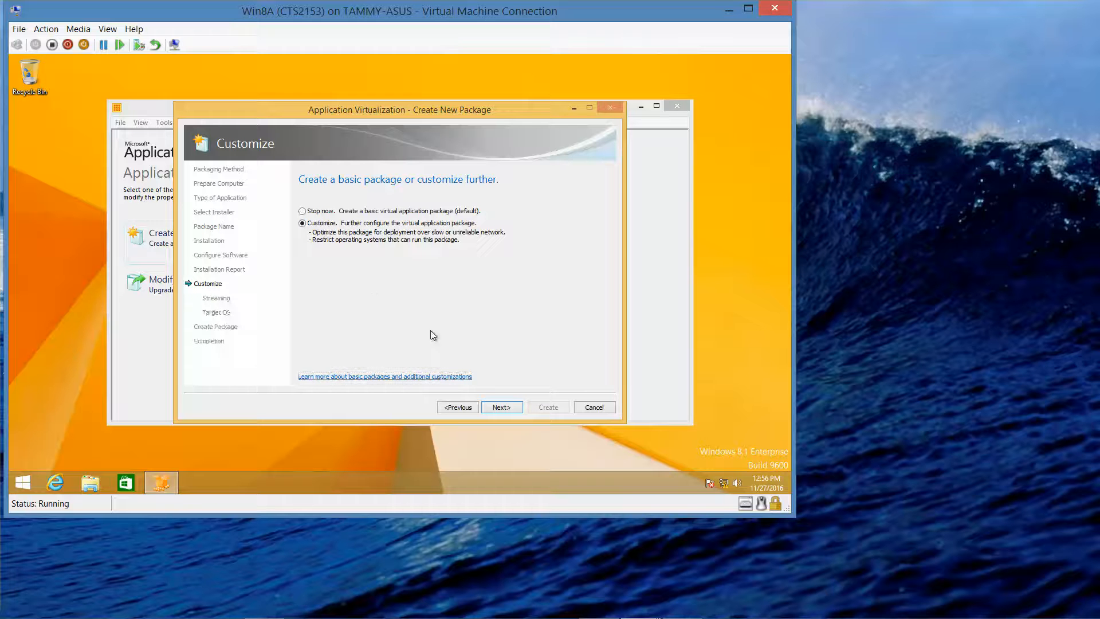
pyautogui.click(503, 408)
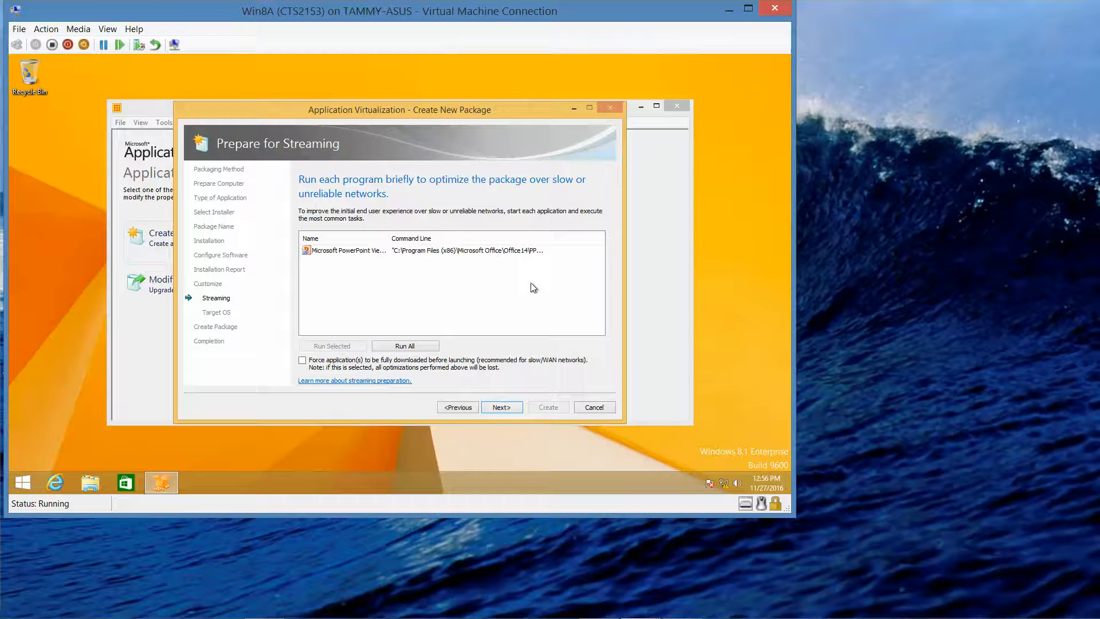
pyautogui.click(501, 408)
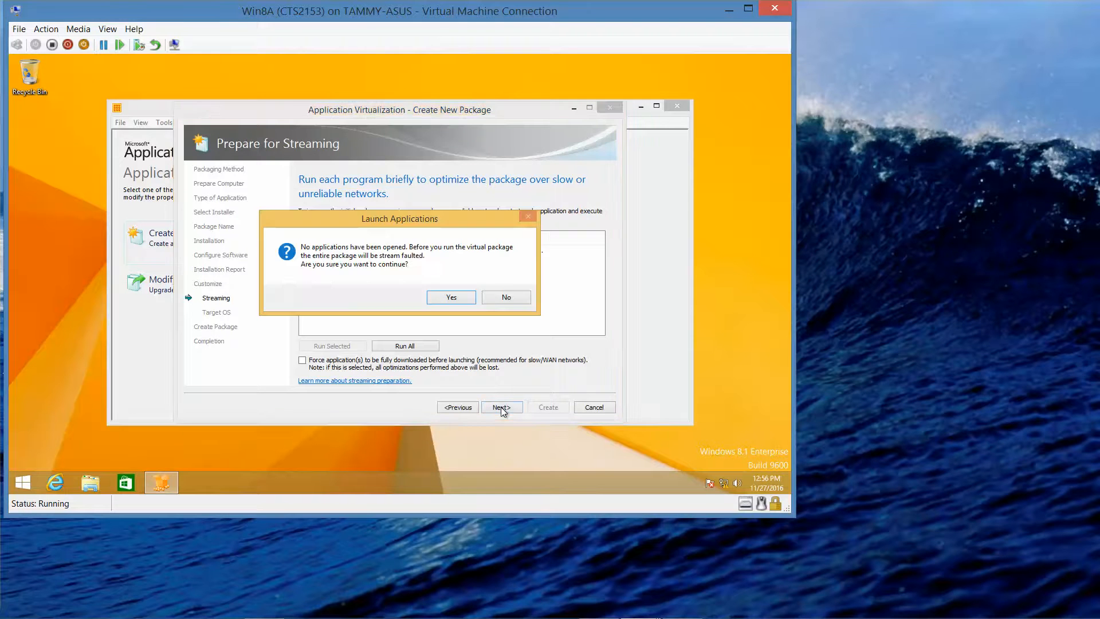
pyautogui.click(452, 297)
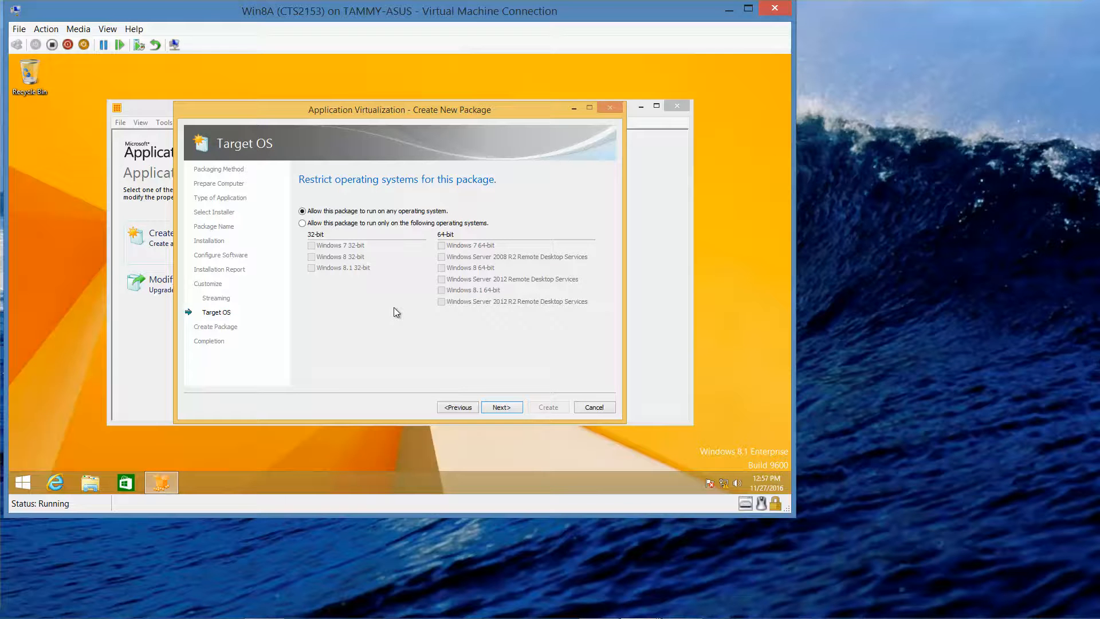
# Step: Keep 'Allow this package to run on any operating system' and go on to Create Package
pyautogui.click(507, 407)
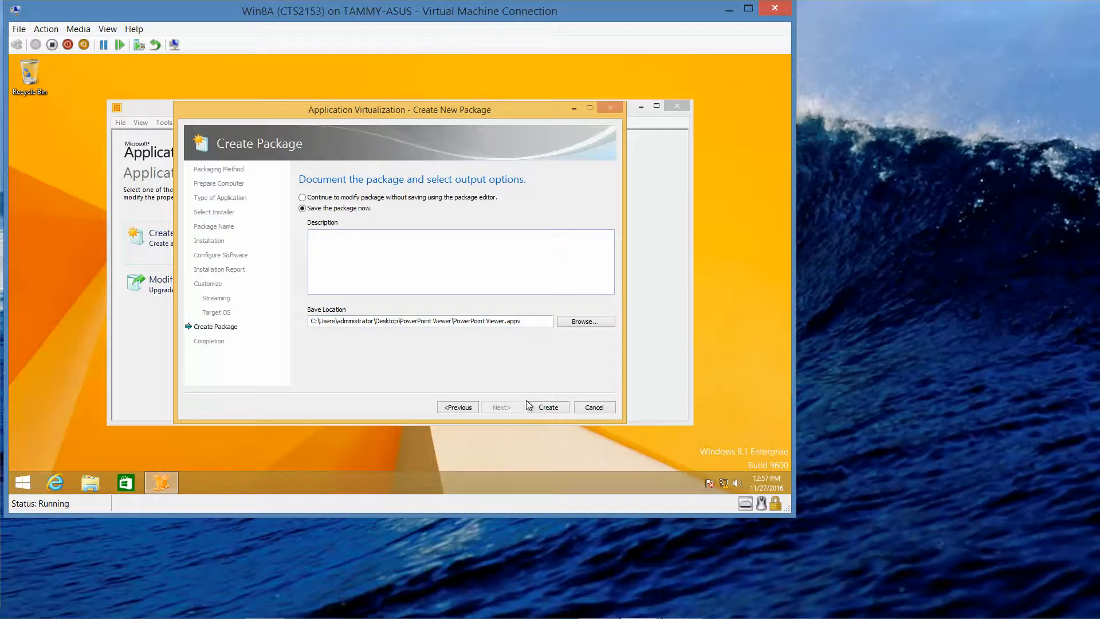
# Step: Create the PowerPoint Viewer .appv package on the desktop, then close the wizard and the App-V Sequencer
pyautogui.click(544, 407)
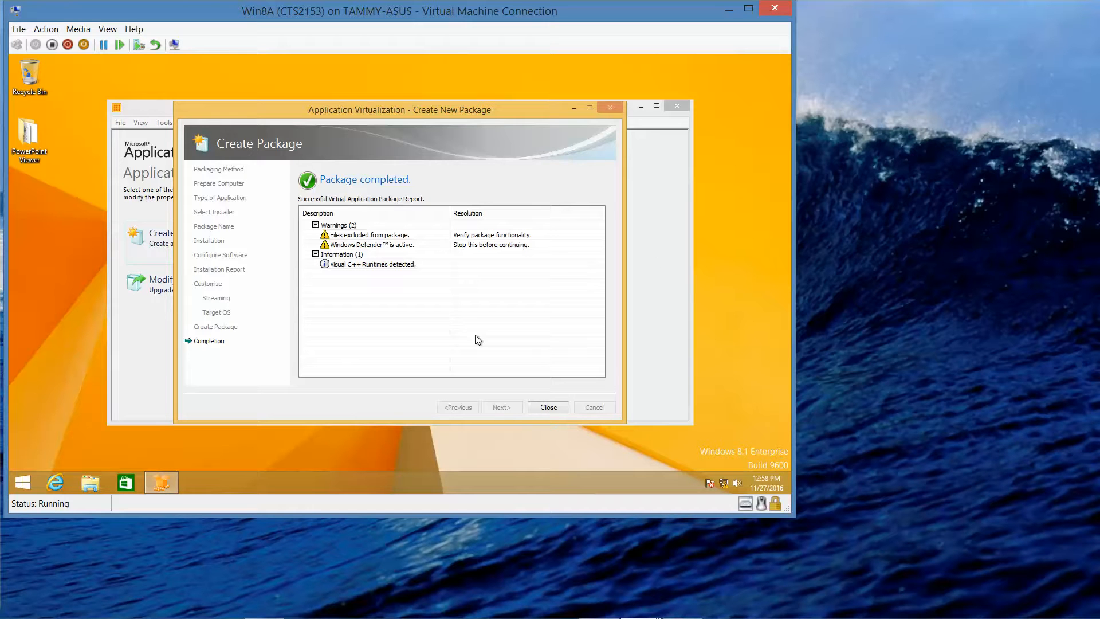
pyautogui.click(548, 407)
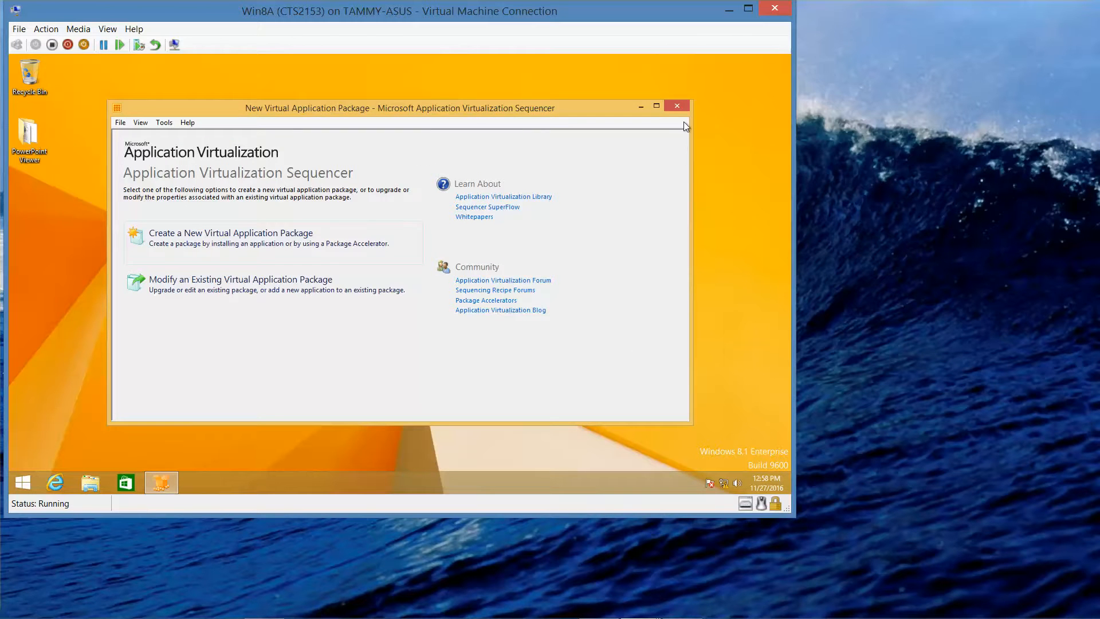
pyautogui.click(685, 106)
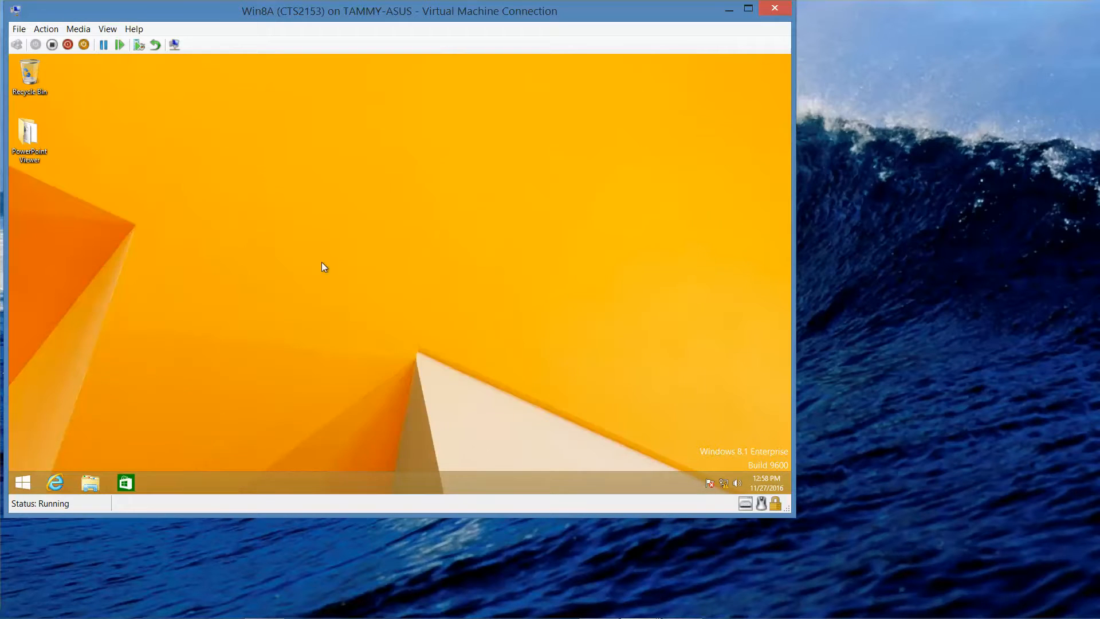